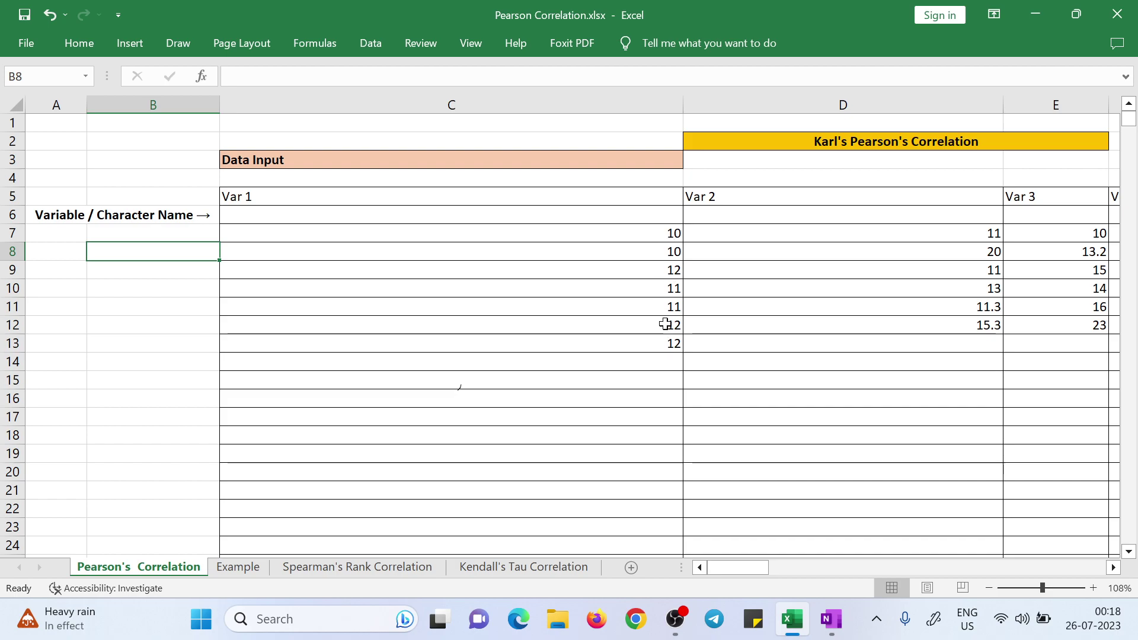
{"action": "scroll", "coordinate": [603, 325], "scroll_direction": "down", "scroll_amount": 7}
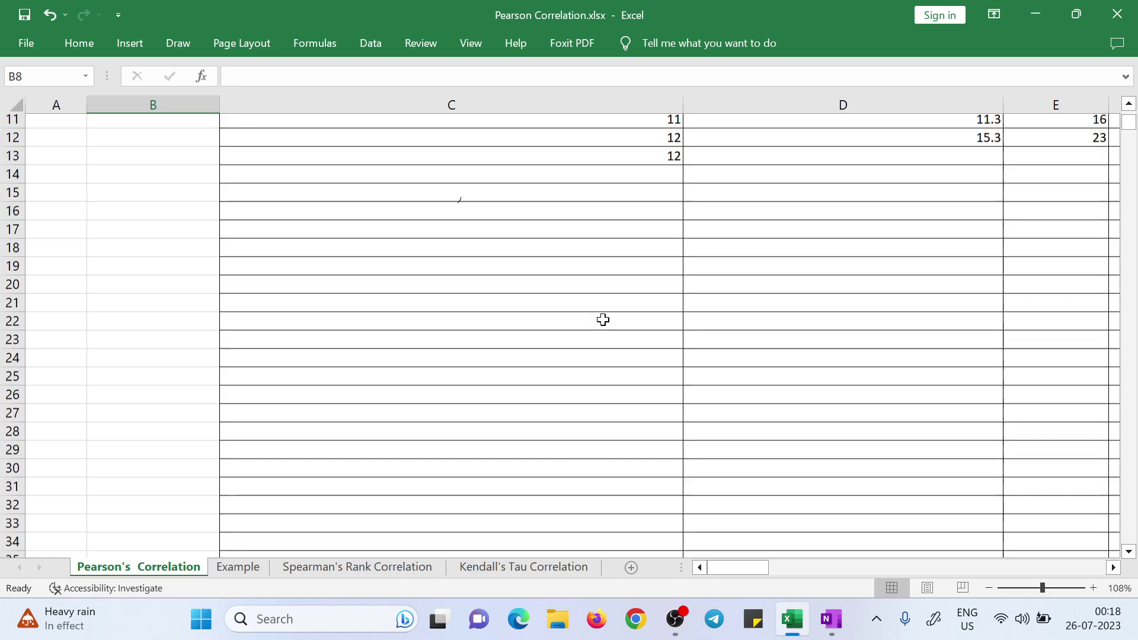
{"action": "scroll", "coordinate": [604, 324], "scroll_direction": "down", "scroll_amount": 11}
{"action": "scroll", "coordinate": [605, 330], "scroll_direction": "up", "scroll_amount": 3}
{"action": "scroll", "coordinate": [605, 330], "scroll_direction": "up", "scroll_amount": 13}
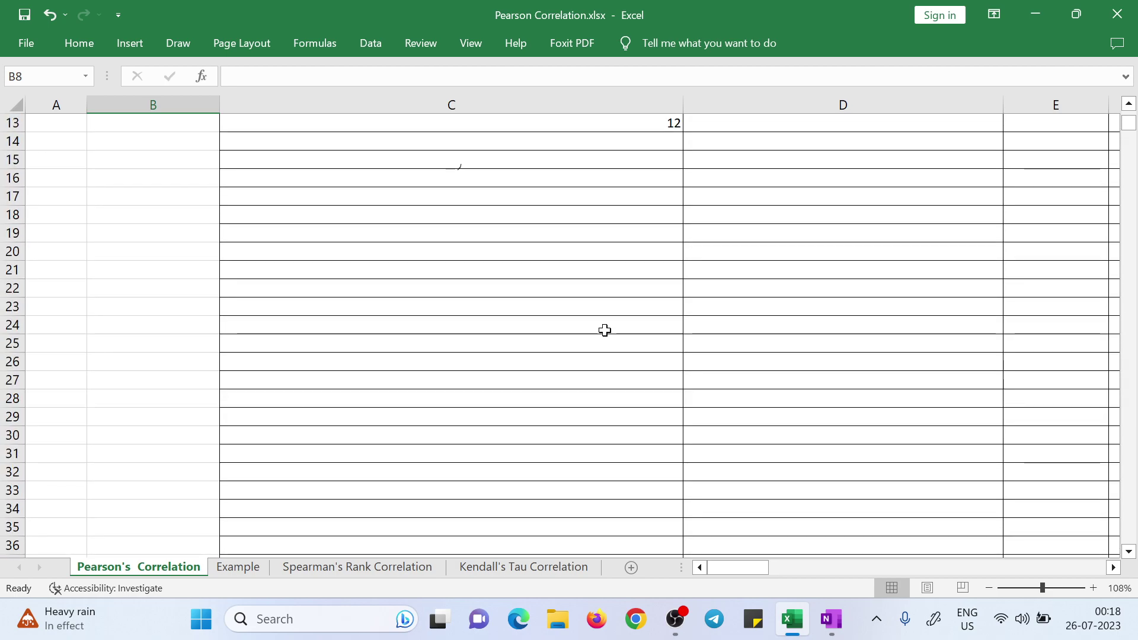
{"action": "scroll", "coordinate": [605, 331], "scroll_direction": "up", "scroll_amount": 2}
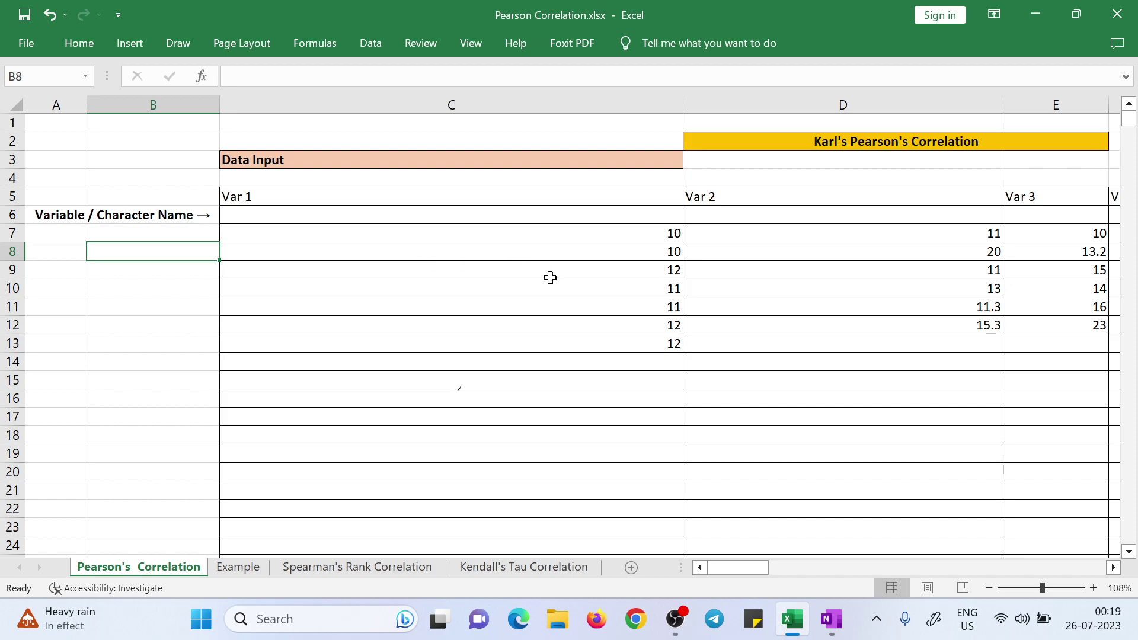
{"action": "mouse_move", "coordinate": [745, 567]}
{"action": "left_mouse_down"}
{"action": "mouse_move", "coordinate": [767, 569]}
{"action": "mouse_move", "coordinate": [749, 568]}
{"action": "left_mouse_up"}
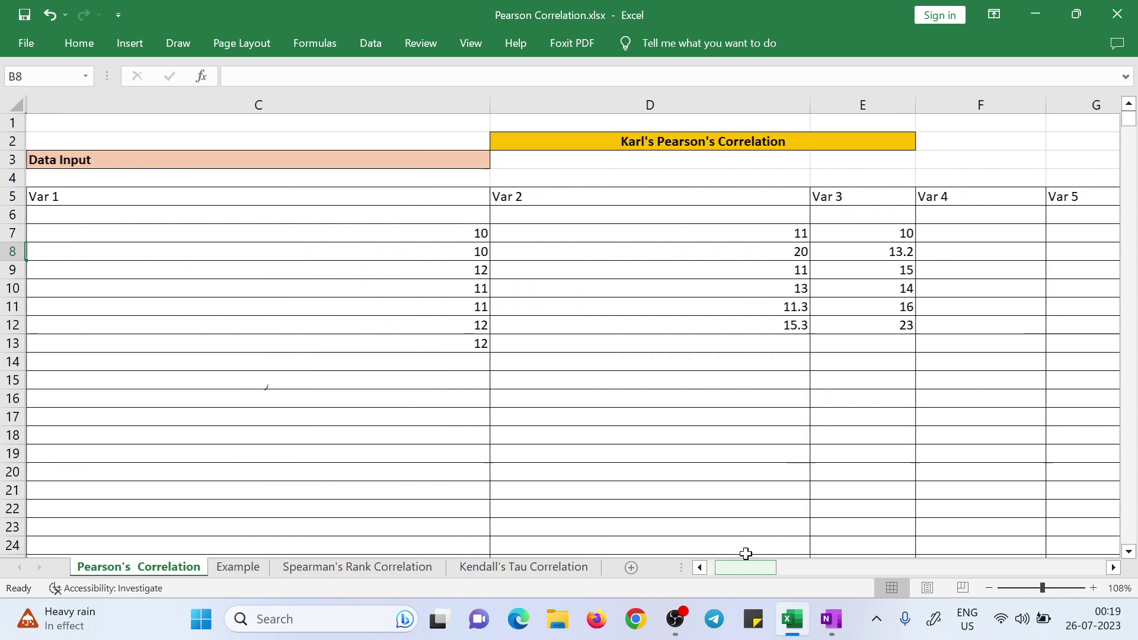
{"action": "left_click", "coordinate": [702, 570]}
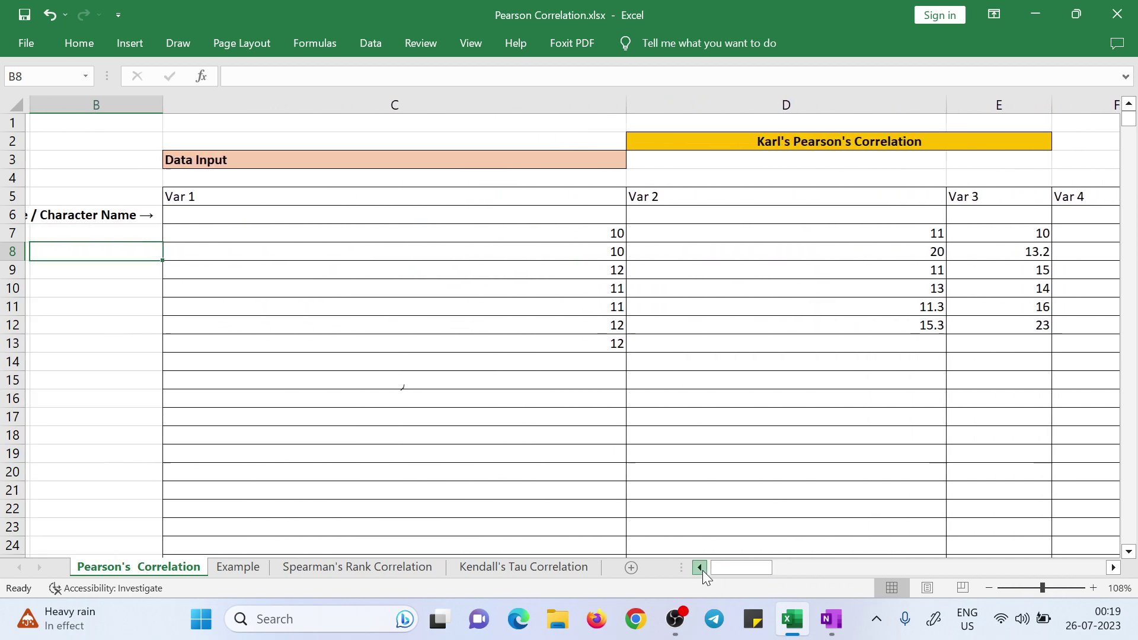
{"action": "left_click", "coordinate": [702, 570]}
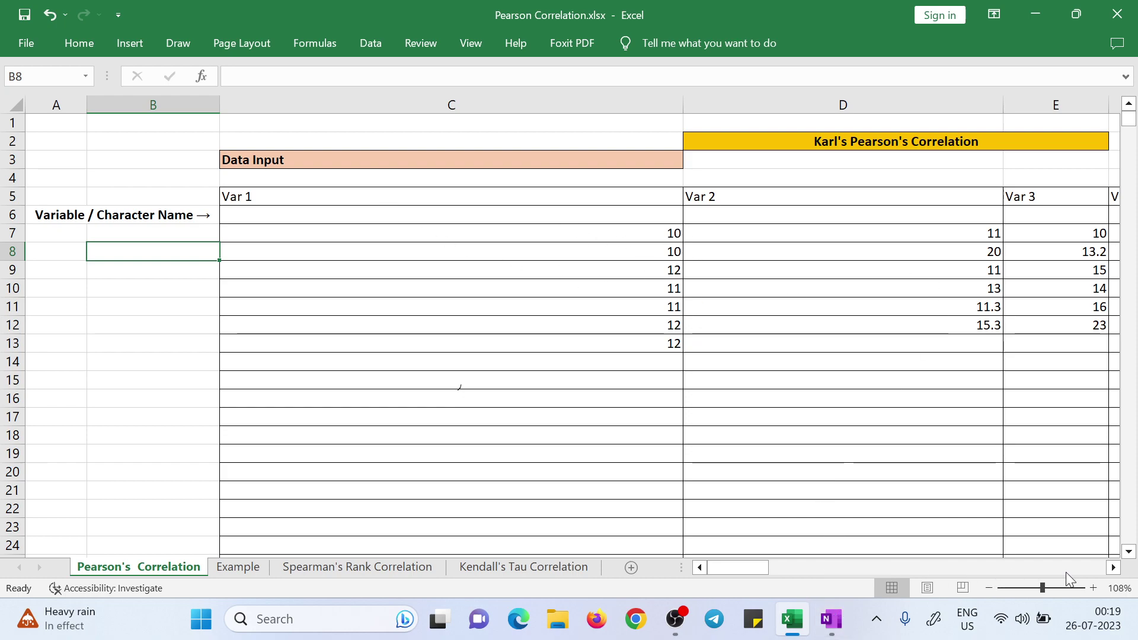
Scroll to the Descriptive Statistics table and reveal its Mean, Standard deviation and Standard Error columns
{"action": "scroll", "coordinate": [1113, 569], "scroll_direction": "right", "scroll_amount": 2}
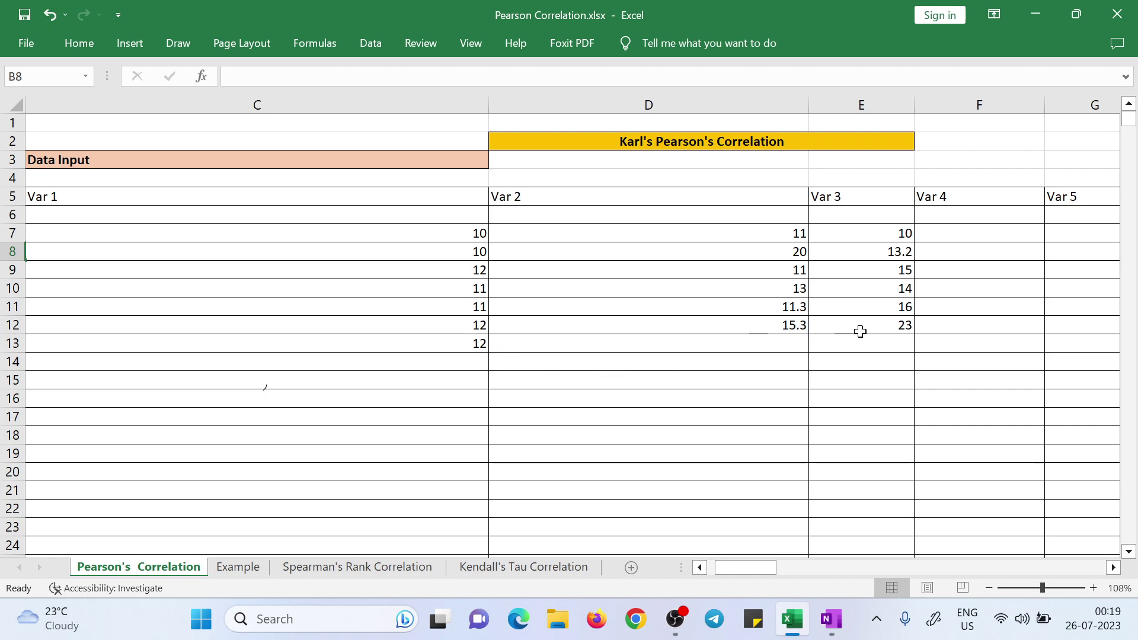
{"action": "left_click_drag", "start_coordinate": [769, 568], "coordinate": [762, 568]}
{"action": "scroll", "coordinate": [683, 355], "scroll_direction": "down", "scroll_amount": 8}
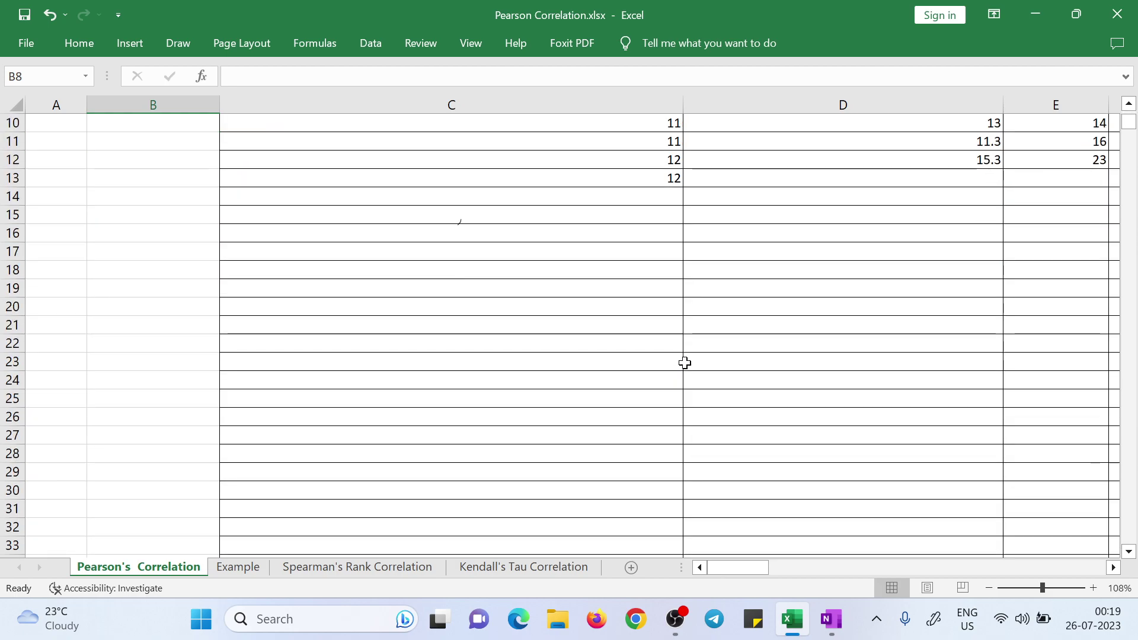
{"action": "scroll", "coordinate": [685, 363], "scroll_direction": "down", "scroll_amount": 20}
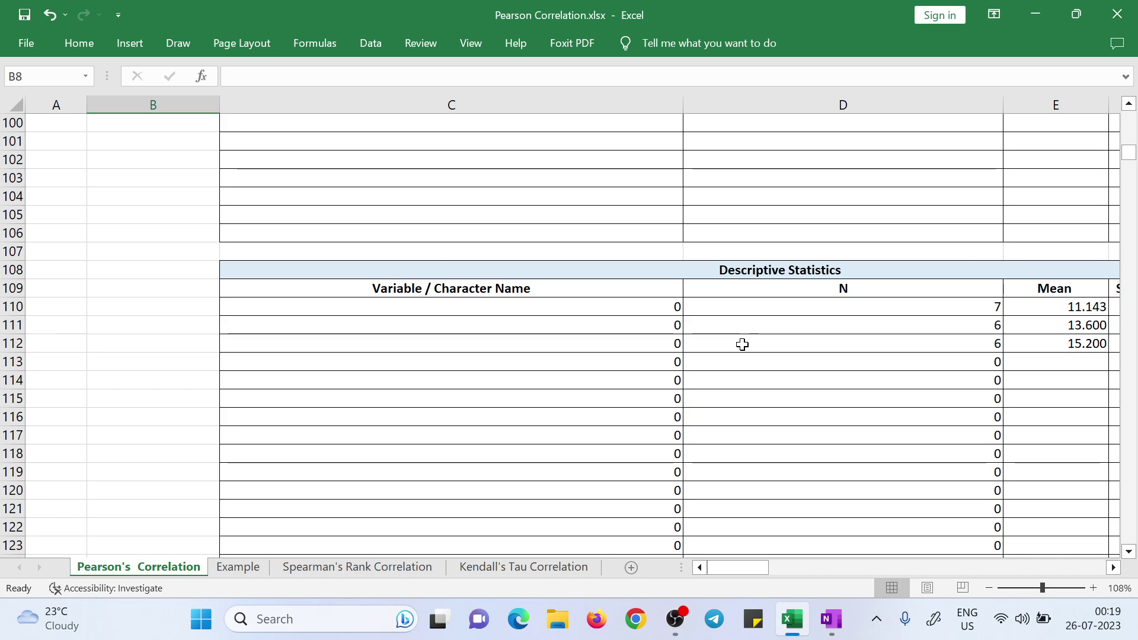
{"action": "scroll", "coordinate": [563, 317], "scroll_direction": "down", "scroll_amount": 2}
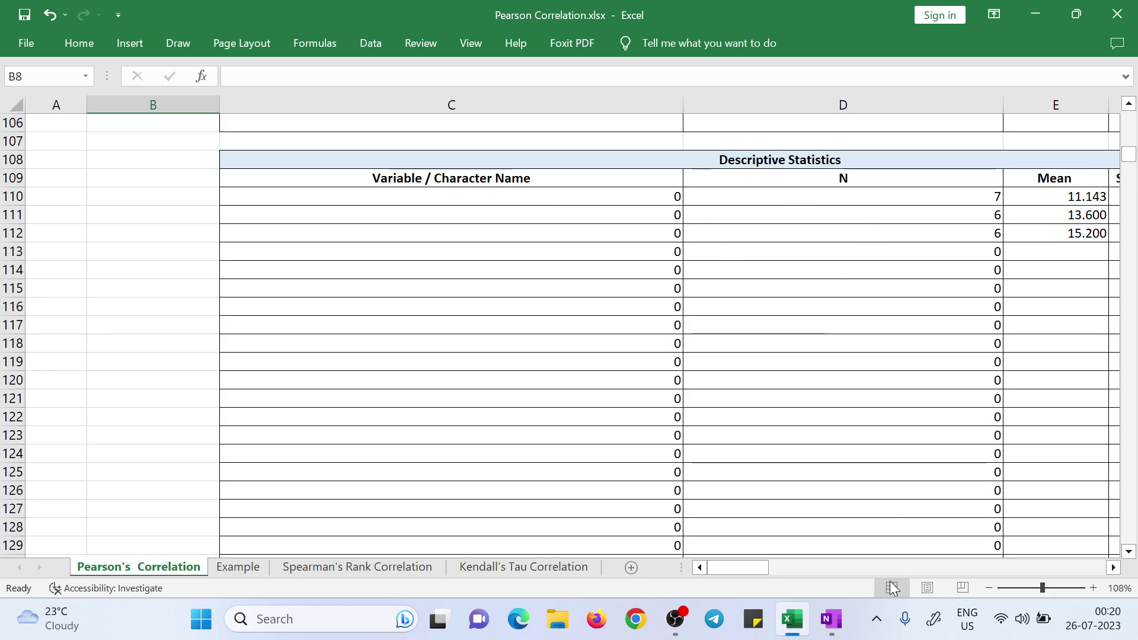
{"action": "left_click", "coordinate": [1113, 568]}
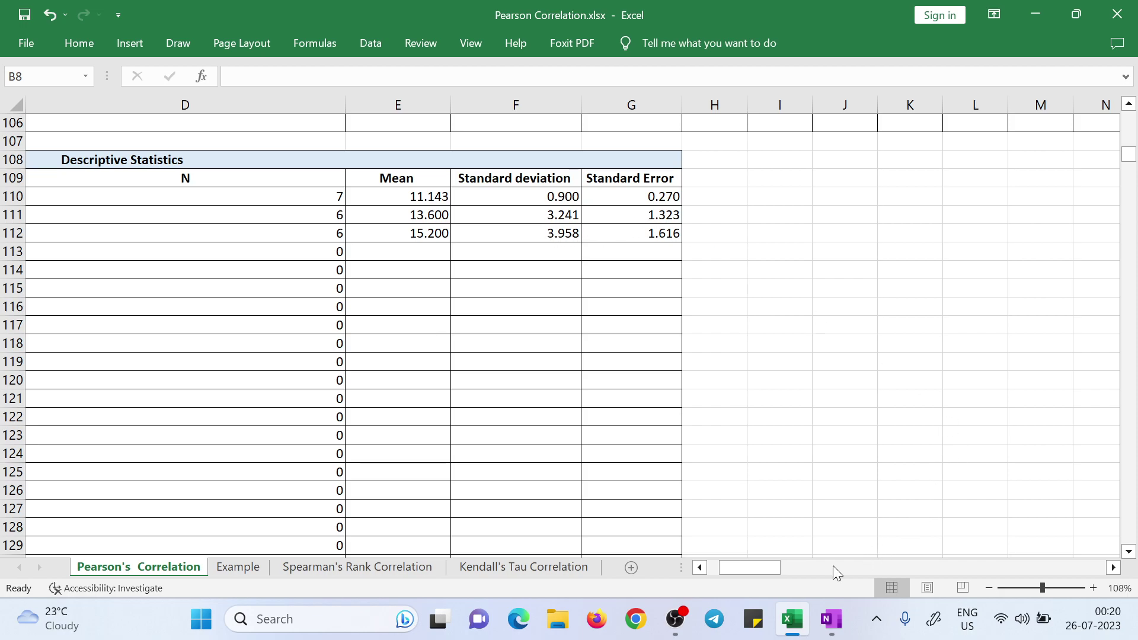
Return to the Variable column and scroll down to the Pearson matrix showing -0.296 NS, 0.763 * and 0.174 NS
{"action": "left_click", "coordinate": [700, 567]}
{"action": "scroll", "coordinate": [667, 373], "scroll_direction": "down", "scroll_amount": 10}
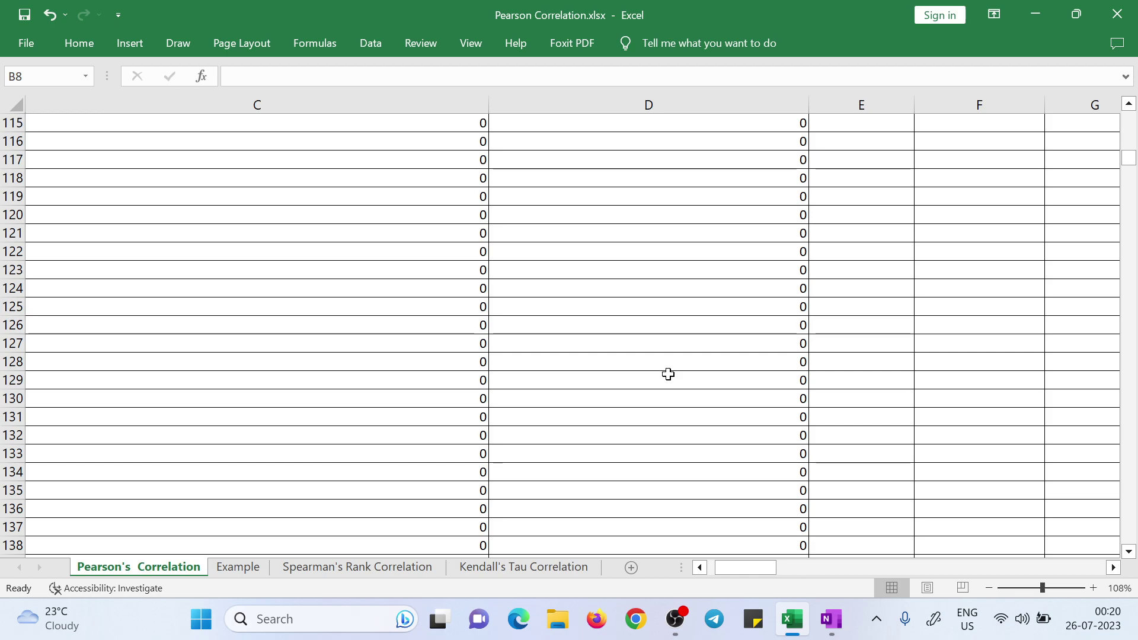
{"action": "scroll", "coordinate": [667, 373], "scroll_direction": "down", "scroll_amount": 20}
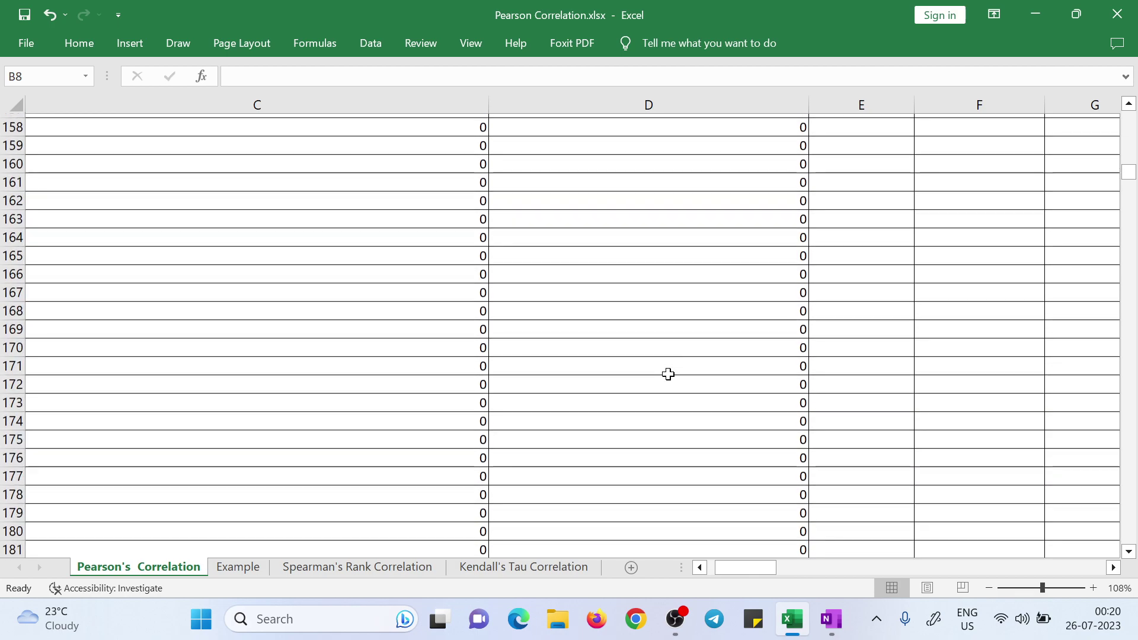
{"action": "scroll", "coordinate": [668, 380], "scroll_direction": "down", "scroll_amount": 1}
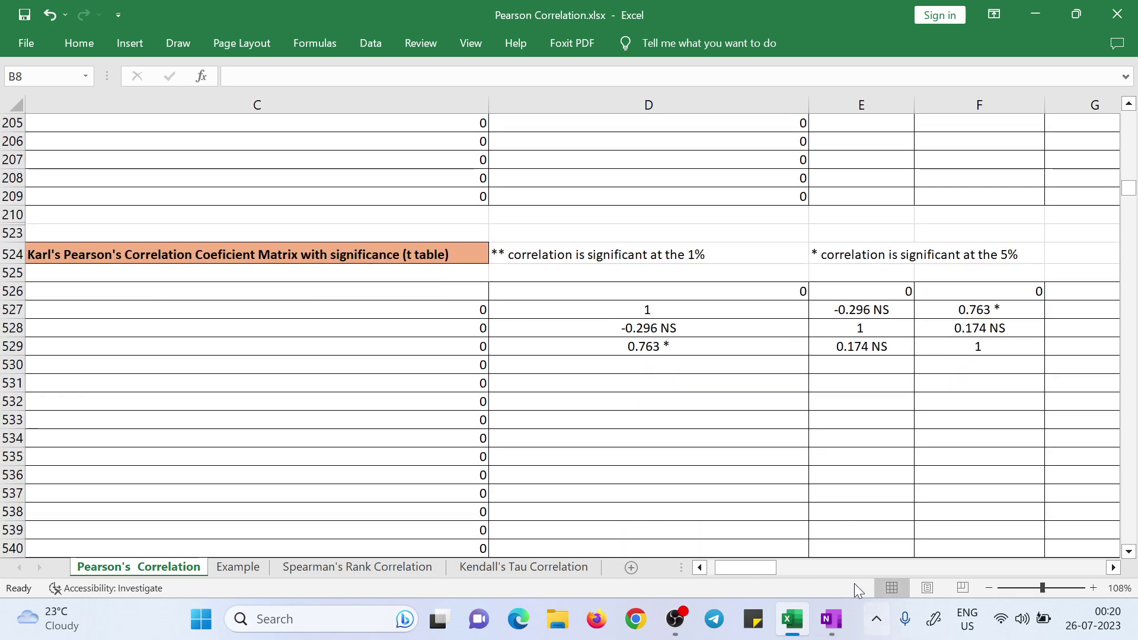
{"action": "left_click", "coordinate": [698, 567]}
{"action": "left_click", "coordinate": [699, 567]}
{"action": "left_click", "coordinate": [698, 567]}
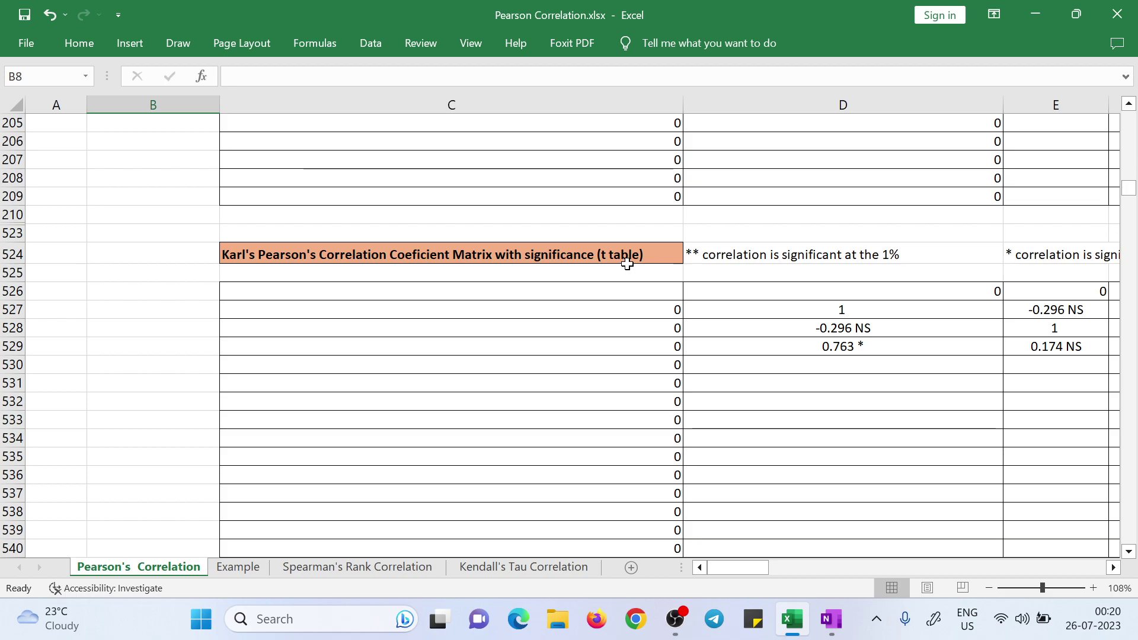
{"action": "left_click", "coordinate": [1112, 568]}
{"action": "left_click", "coordinate": [1112, 568]}
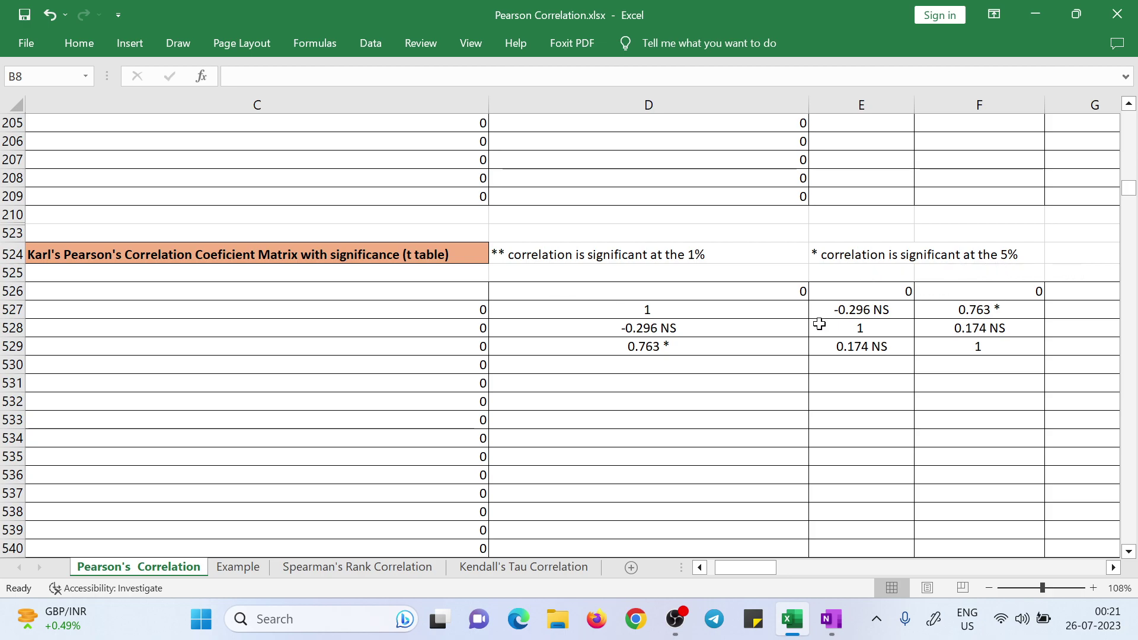
Review the Karl Pearson's correlation matrix heading and the 1-tail significance matrix below it
{"action": "scroll", "coordinate": [622, 338], "scroll_direction": "down", "scroll_amount": 2}
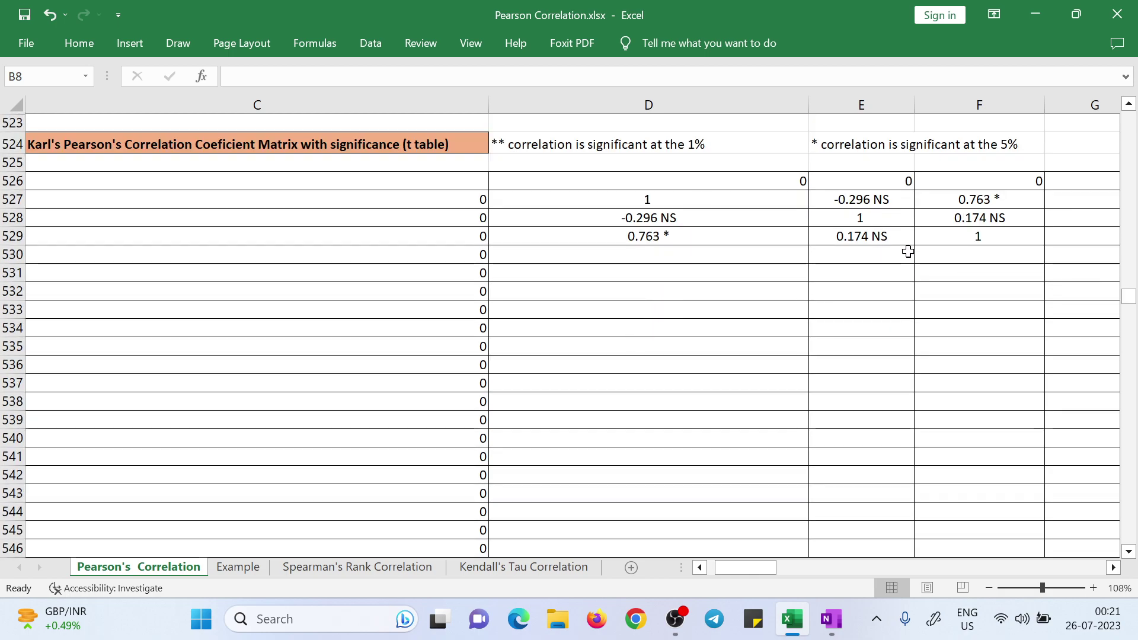
{"action": "mouse_move", "coordinate": [738, 564]}
{"action": "left_mouse_down"}
{"action": "mouse_move", "coordinate": [780, 563]}
{"action": "mouse_move", "coordinate": [726, 567]}
{"action": "mouse_move", "coordinate": [745, 564]}
{"action": "left_mouse_up"}
{"action": "left_click", "coordinate": [702, 570]}
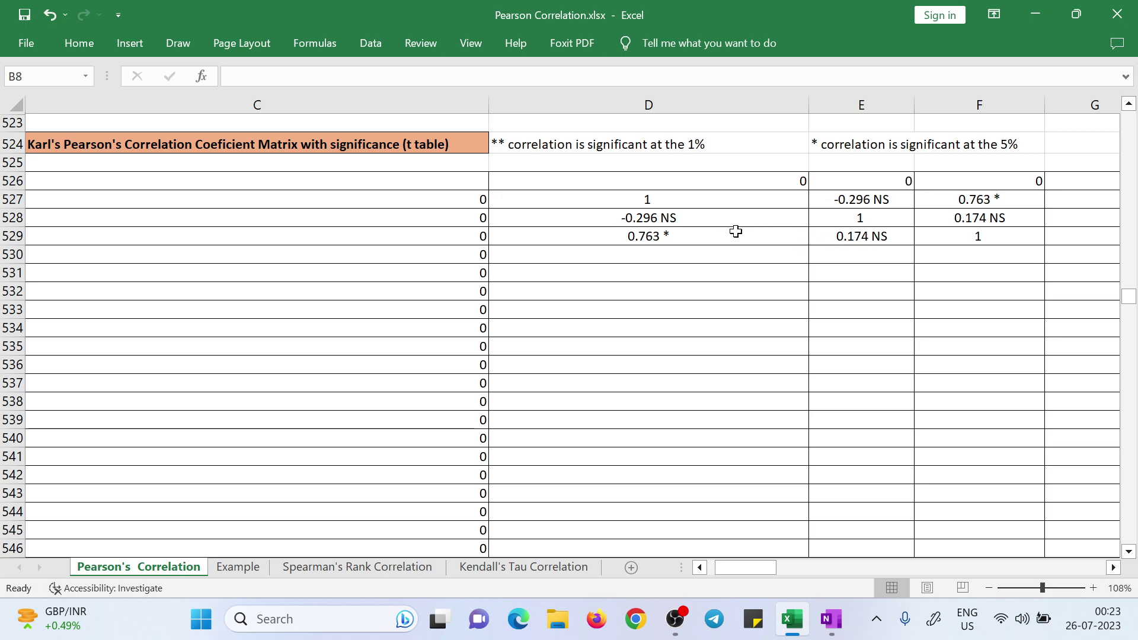
{"action": "scroll", "coordinate": [679, 320], "scroll_direction": "down", "scroll_amount": 3}
{"action": "scroll", "coordinate": [790, 396], "scroll_direction": "up", "scroll_amount": 3}
{"action": "left_click_drag", "start_coordinate": [772, 563], "coordinate": [759, 566]}
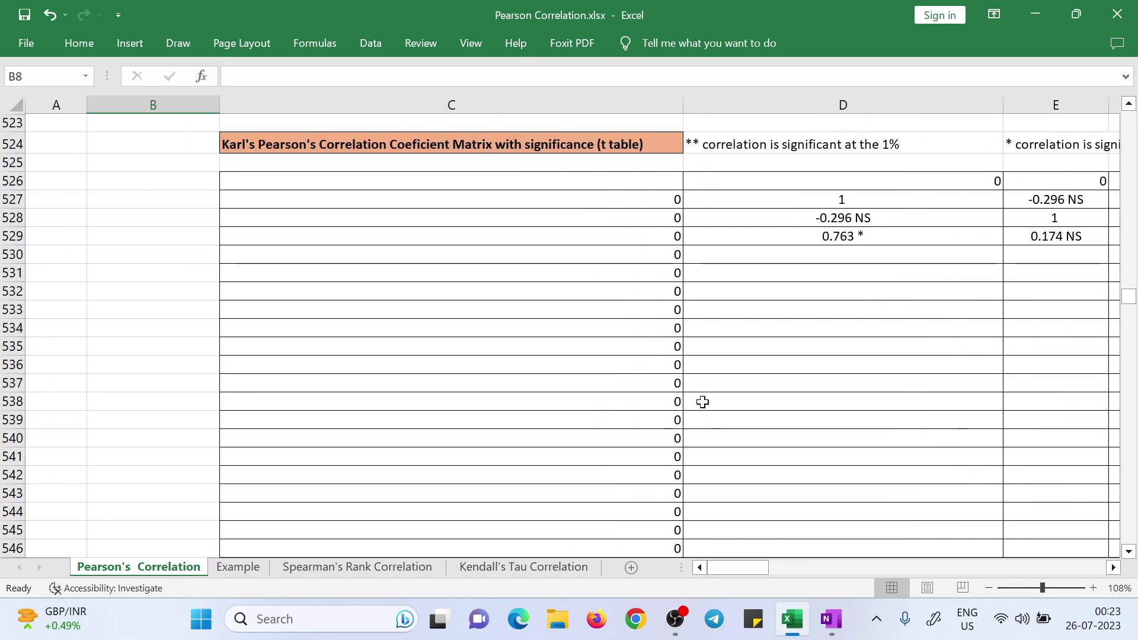
{"action": "scroll", "coordinate": [679, 341], "scroll_direction": "down", "scroll_amount": 7}
{"action": "scroll", "coordinate": [680, 341], "scroll_direction": "down", "scroll_amount": 19}
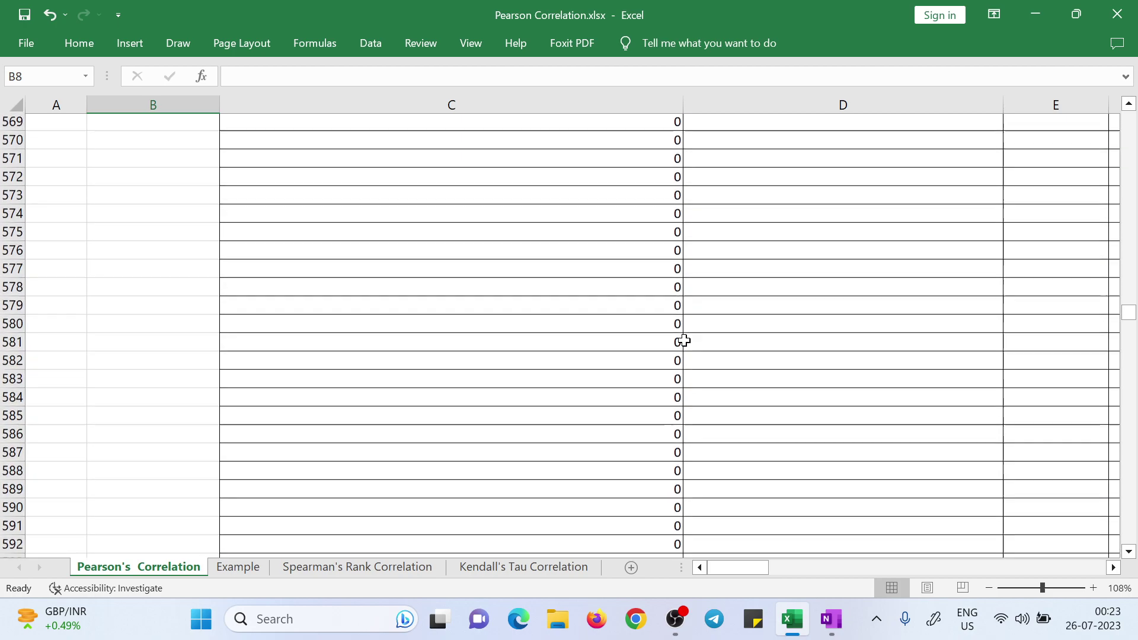
{"action": "scroll", "coordinate": [687, 340], "scroll_direction": "down", "scroll_amount": 10}
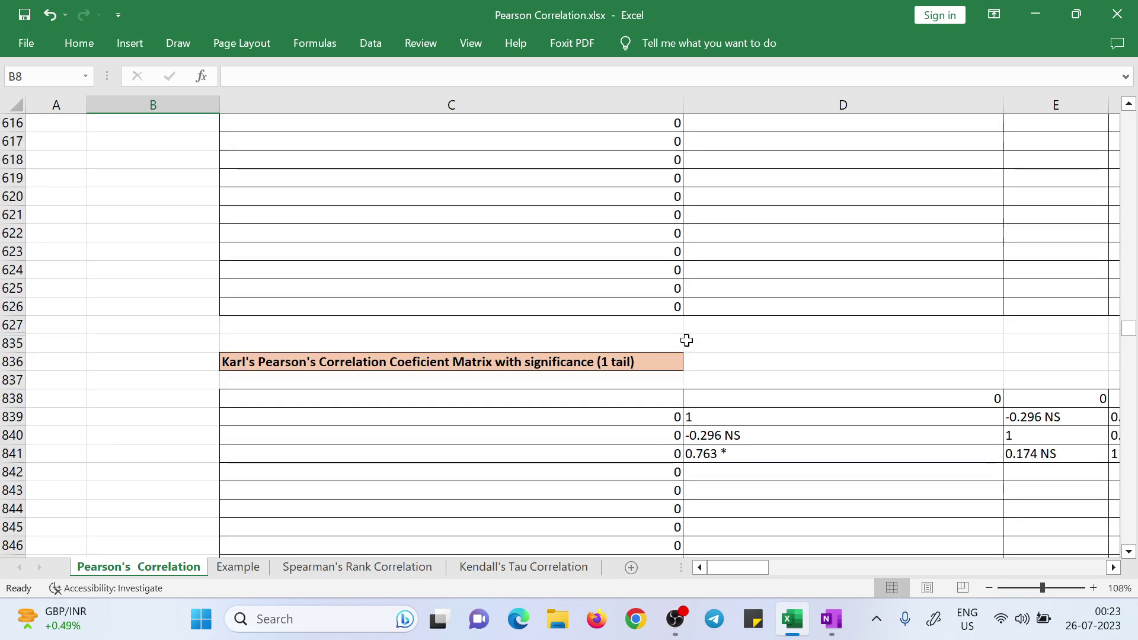
{"action": "scroll", "coordinate": [686, 338], "scroll_direction": "up", "scroll_amount": 3}
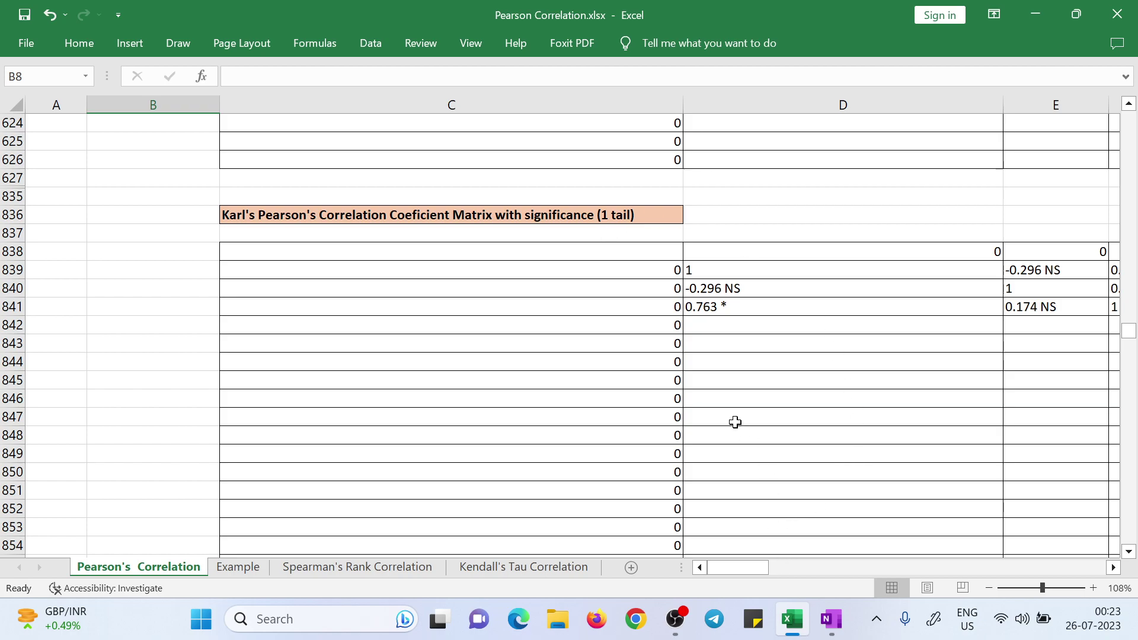
Scroll past the 2-tail significance matrix, then switch to the untitled OneNote page
{"action": "scroll", "coordinate": [697, 424], "scroll_direction": "down", "scroll_amount": 9}
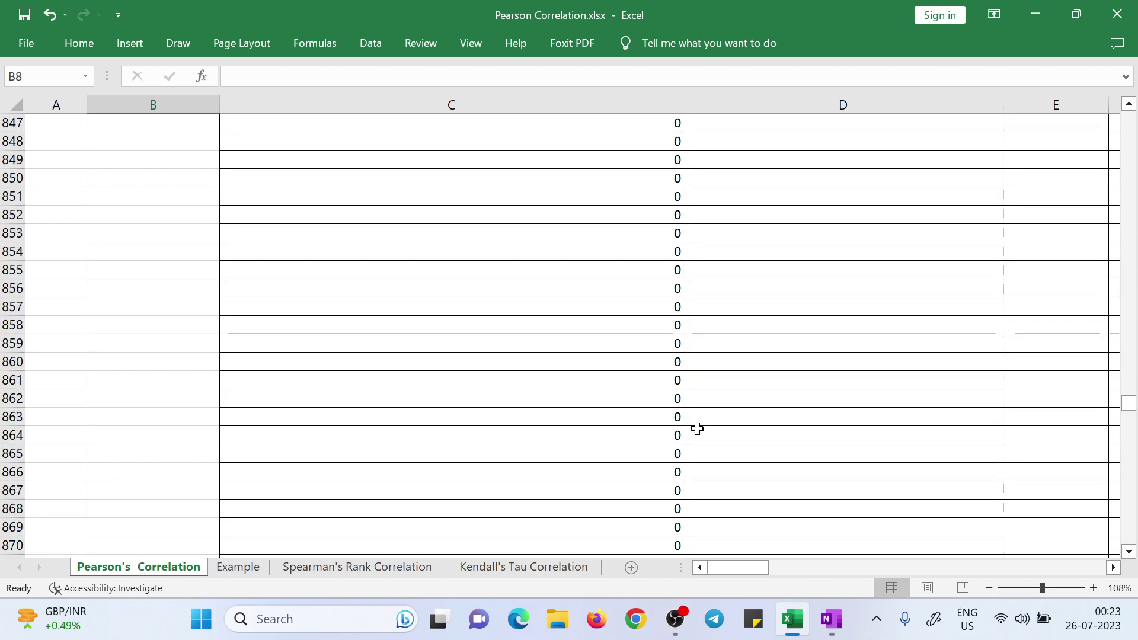
{"action": "scroll", "coordinate": [698, 423], "scroll_direction": "down", "scroll_amount": 20}
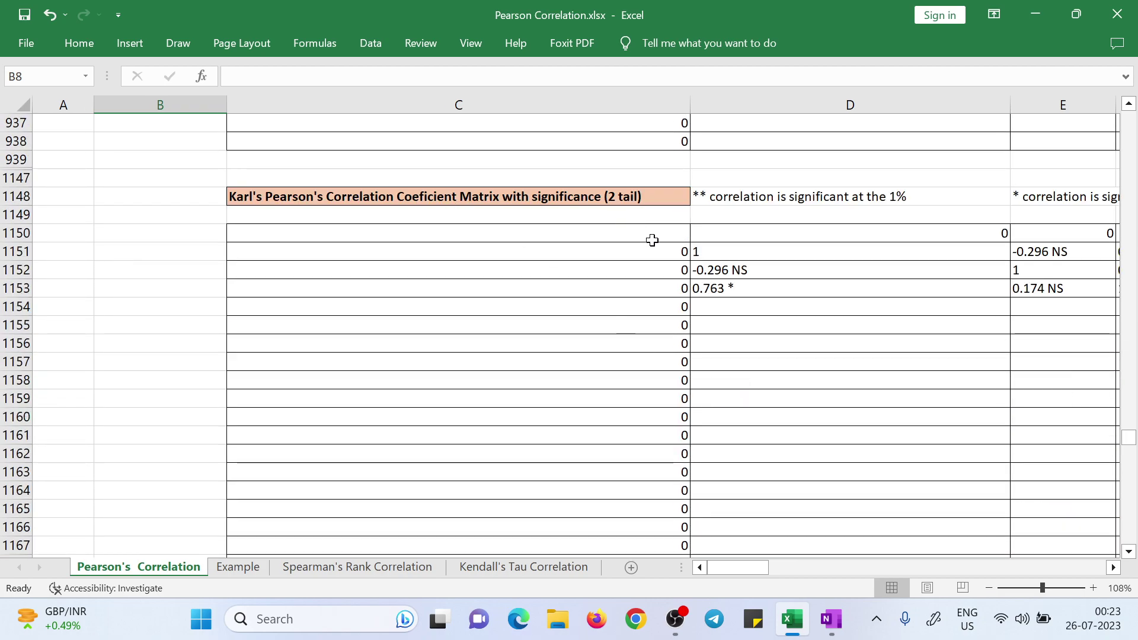
{"action": "scroll", "coordinate": [635, 335], "scroll_direction": "down", "scroll_amount": 7}
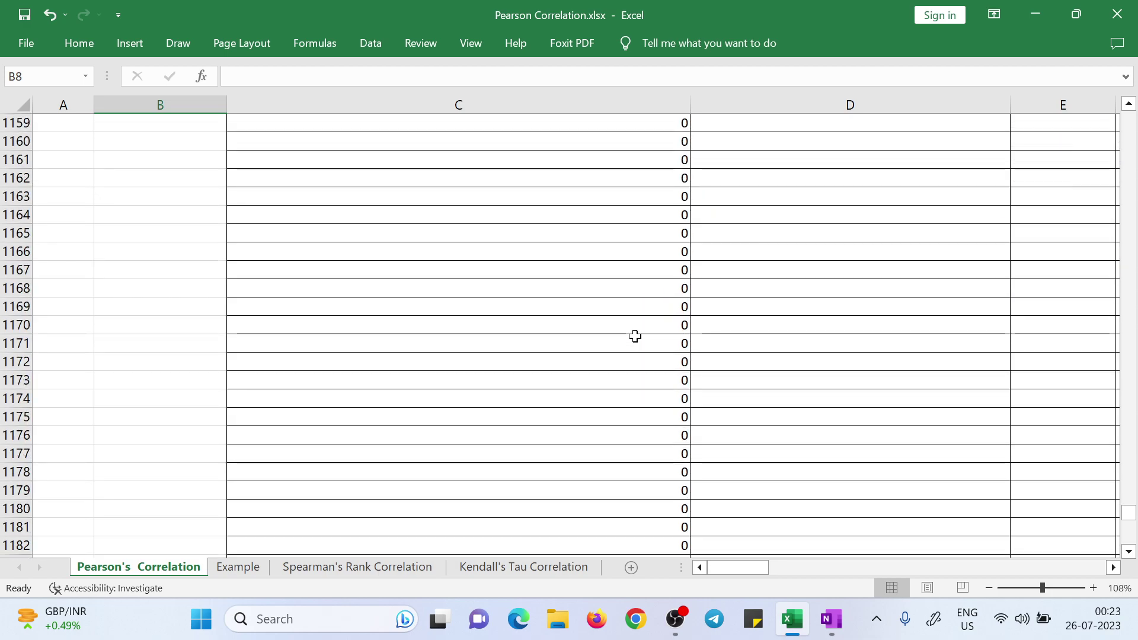
{"action": "scroll", "coordinate": [635, 335], "scroll_direction": "up", "scroll_amount": 12}
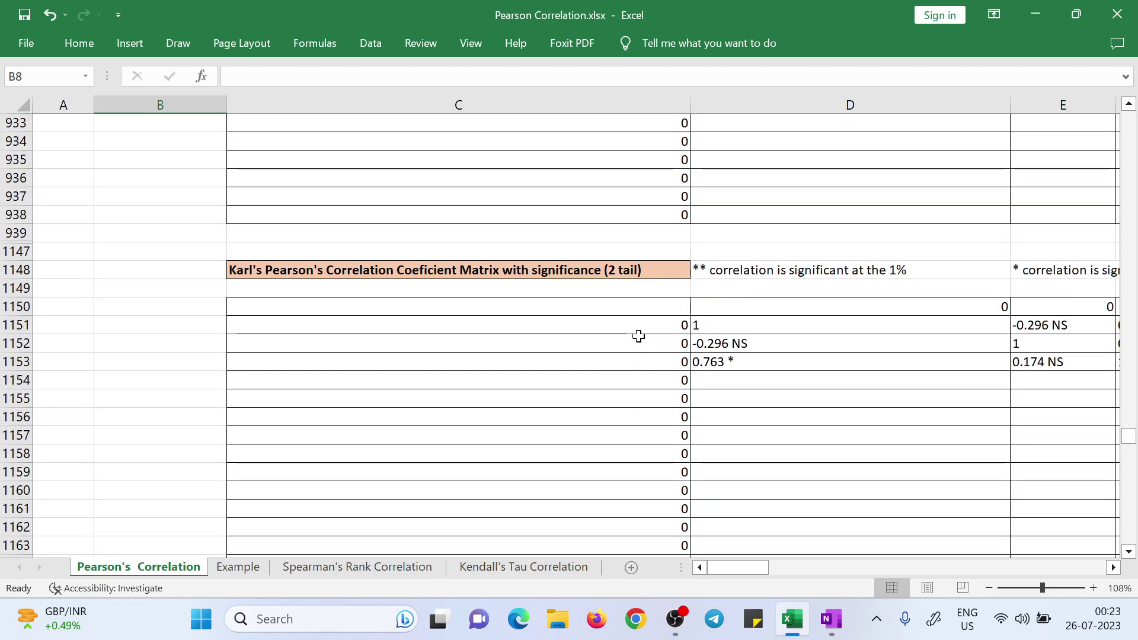
{"action": "scroll", "coordinate": [638, 336], "scroll_direction": "up", "scroll_amount": 8}
{"action": "scroll", "coordinate": [639, 338], "scroll_direction": "down", "scroll_amount": 8}
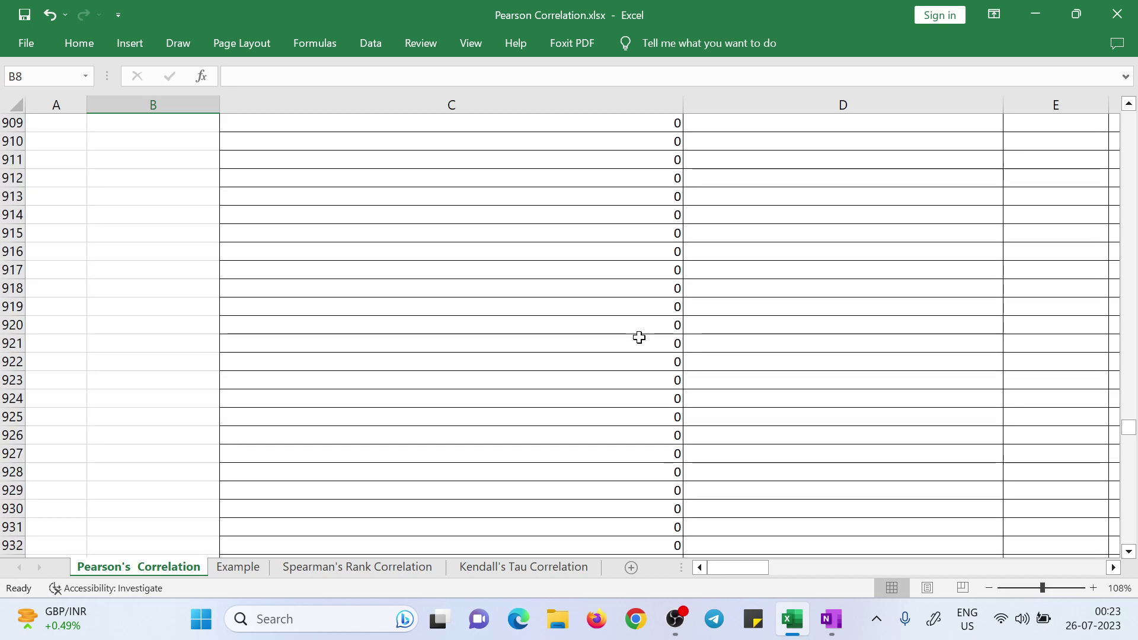
{"action": "scroll", "coordinate": [640, 342], "scroll_direction": "down", "scroll_amount": 3}
{"action": "left_click_drag", "start_coordinate": [751, 567], "coordinate": [787, 568]}
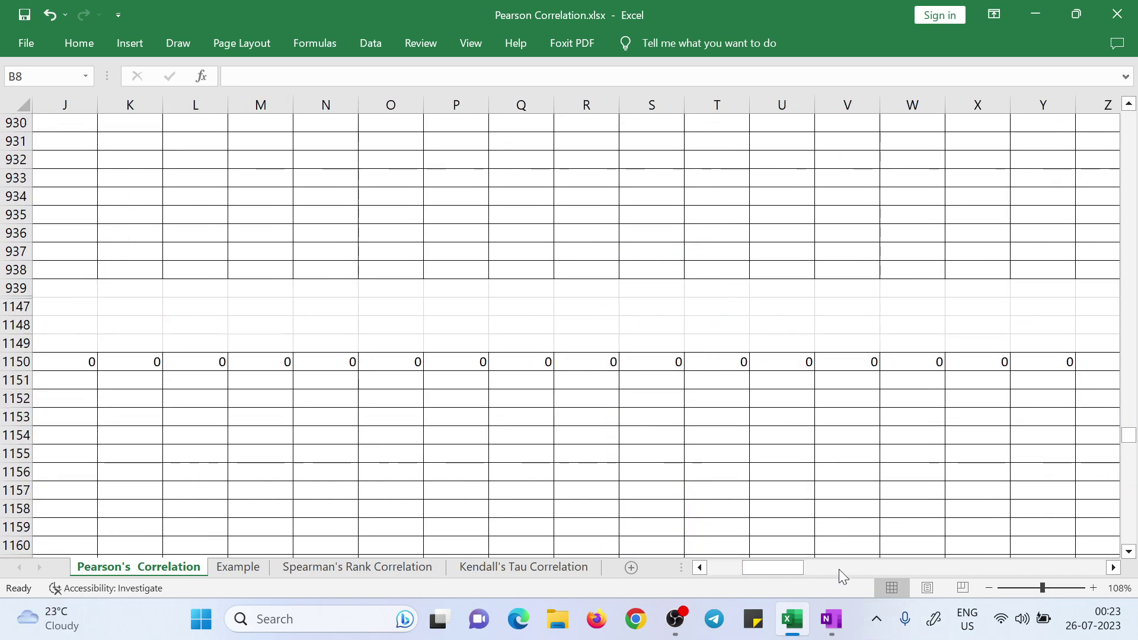
{"action": "mouse_move", "coordinate": [842, 626]}
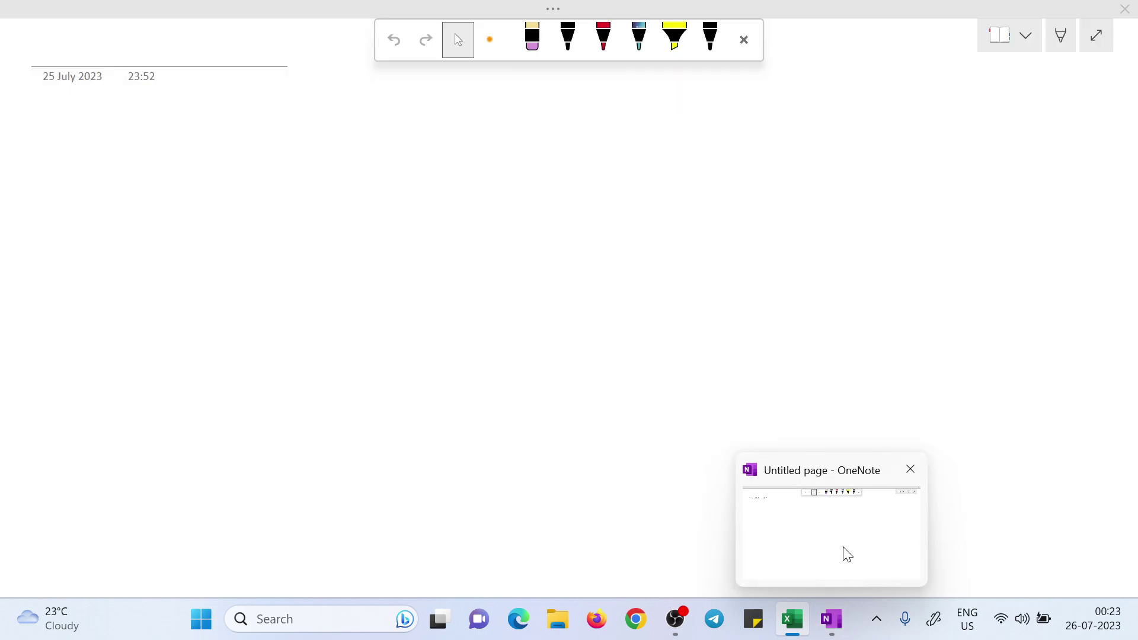
{"action": "left_click", "coordinate": [844, 556]}
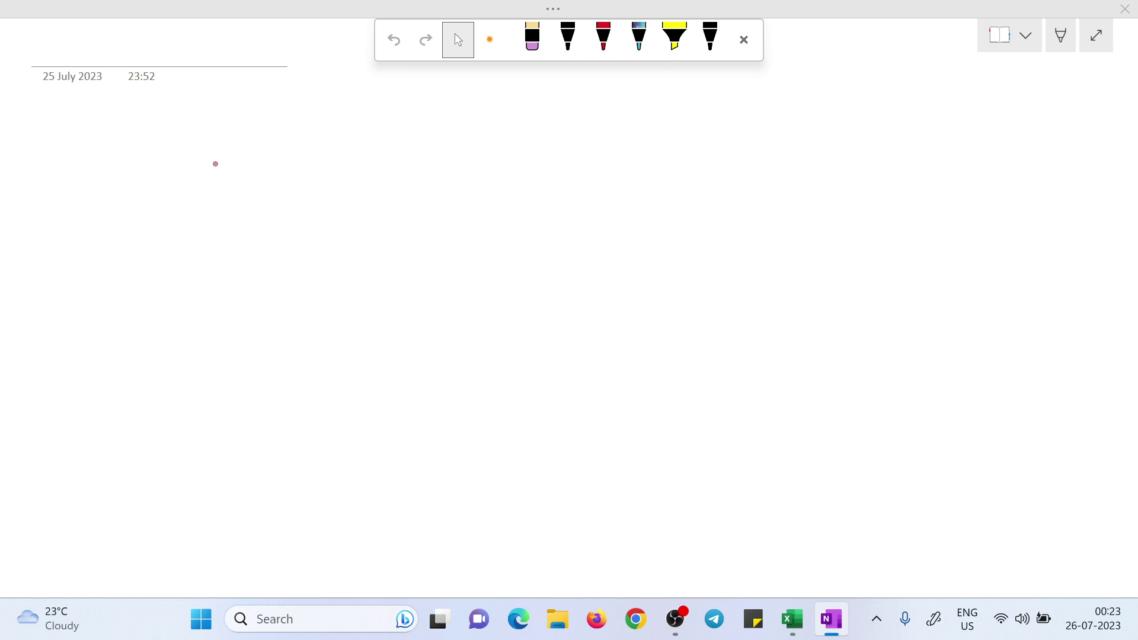
Handwrite a circled 1 and the red heading 'Strength of corre-'
{"action": "left_click_drag", "start_coordinate": [216, 166], "coordinate": [215, 161]}
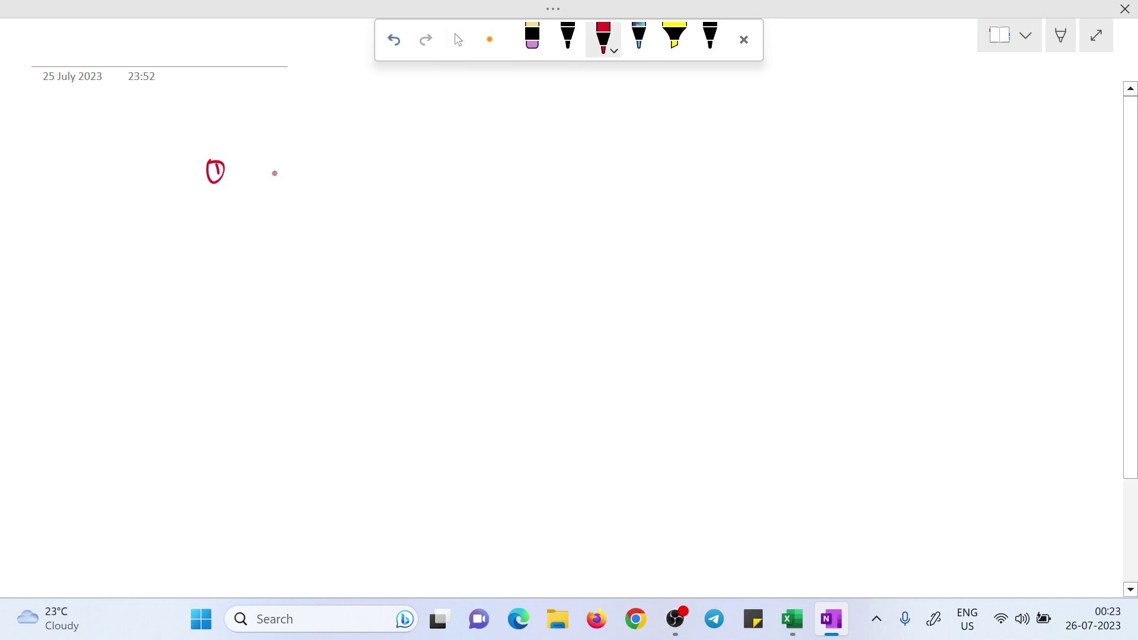
{"action": "left_click_drag", "start_coordinate": [240, 164], "coordinate": [238, 179]}
{"action": "mouse_move", "coordinate": [240, 164]}
{"action": "left_mouse_down"}
{"action": "mouse_move", "coordinate": [253, 164]}
{"action": "mouse_move", "coordinate": [253, 183]}
{"action": "mouse_move", "coordinate": [350, 160]}
{"action": "mouse_move", "coordinate": [351, 180]}
{"action": "left_mouse_up"}
{"action": "mouse_move", "coordinate": [371, 161]}
{"action": "left_mouse_down"}
{"action": "mouse_move", "coordinate": [386, 174]}
{"action": "mouse_move", "coordinate": [484, 159]}
{"action": "left_mouse_up"}
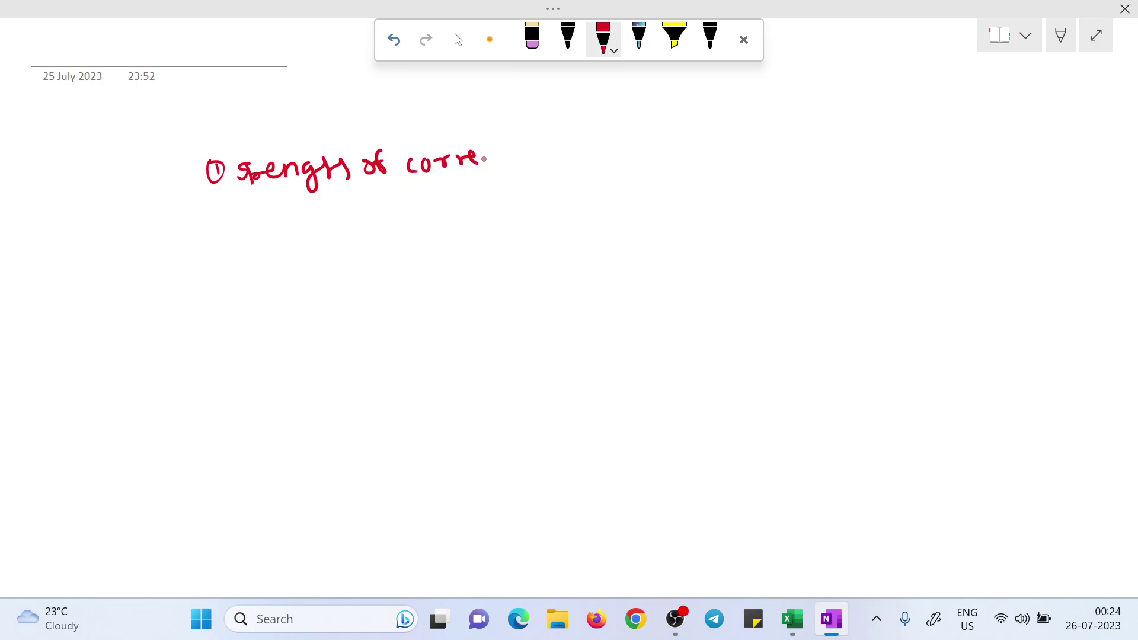
List numbered Strong, Moderate and Weak, bracket them and start an arrow from the brace
{"action": "mouse_move", "coordinate": [243, 229]}
{"action": "left_mouse_down"}
{"action": "mouse_move", "coordinate": [246, 243]}
{"action": "mouse_move", "coordinate": [256, 218]}
{"action": "mouse_move", "coordinate": [305, 242]}
{"action": "mouse_move", "coordinate": [353, 223]}
{"action": "mouse_move", "coordinate": [358, 244]}
{"action": "left_mouse_up"}
{"action": "left_click", "coordinate": [387, 229]}
{"action": "left_click_drag", "start_coordinate": [241, 270], "coordinate": [262, 283]}
{"action": "mouse_move", "coordinate": [234, 261]}
{"action": "left_mouse_down"}
{"action": "mouse_move", "coordinate": [305, 268]}
{"action": "mouse_move", "coordinate": [319, 281]}
{"action": "mouse_move", "coordinate": [380, 262]}
{"action": "mouse_move", "coordinate": [420, 271]}
{"action": "left_mouse_up"}
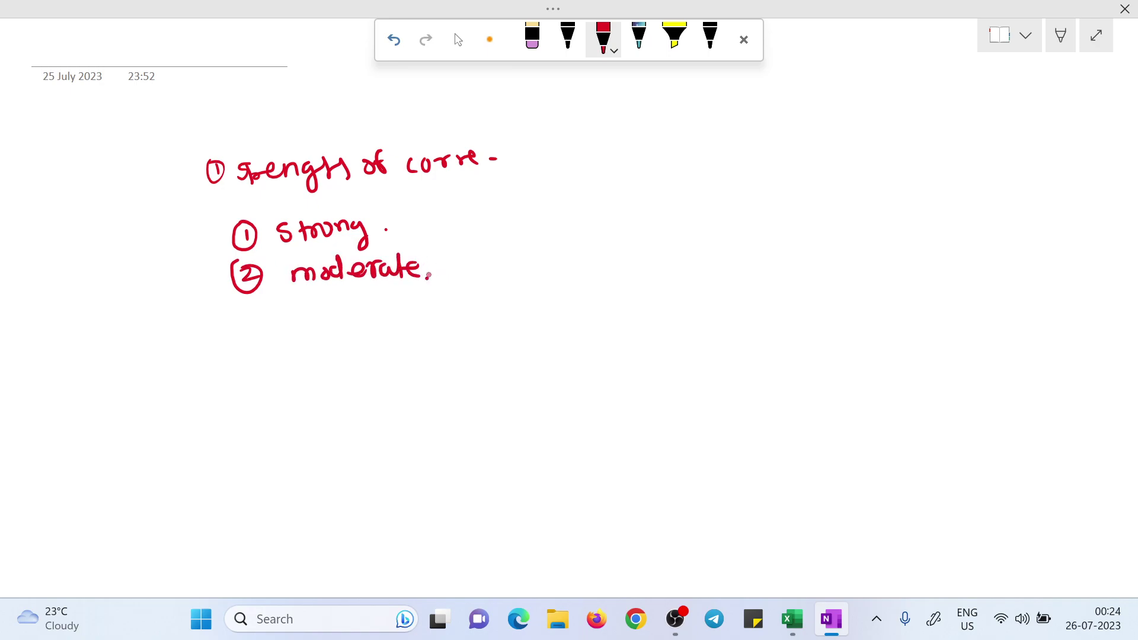
{"action": "mouse_move", "coordinate": [256, 309]}
{"action": "left_mouse_down"}
{"action": "mouse_move", "coordinate": [254, 325]}
{"action": "mouse_move", "coordinate": [260, 306]}
{"action": "mouse_move", "coordinate": [398, 310]}
{"action": "left_mouse_up"}
{"action": "left_click_drag", "start_coordinate": [415, 219], "coordinate": [434, 302]}
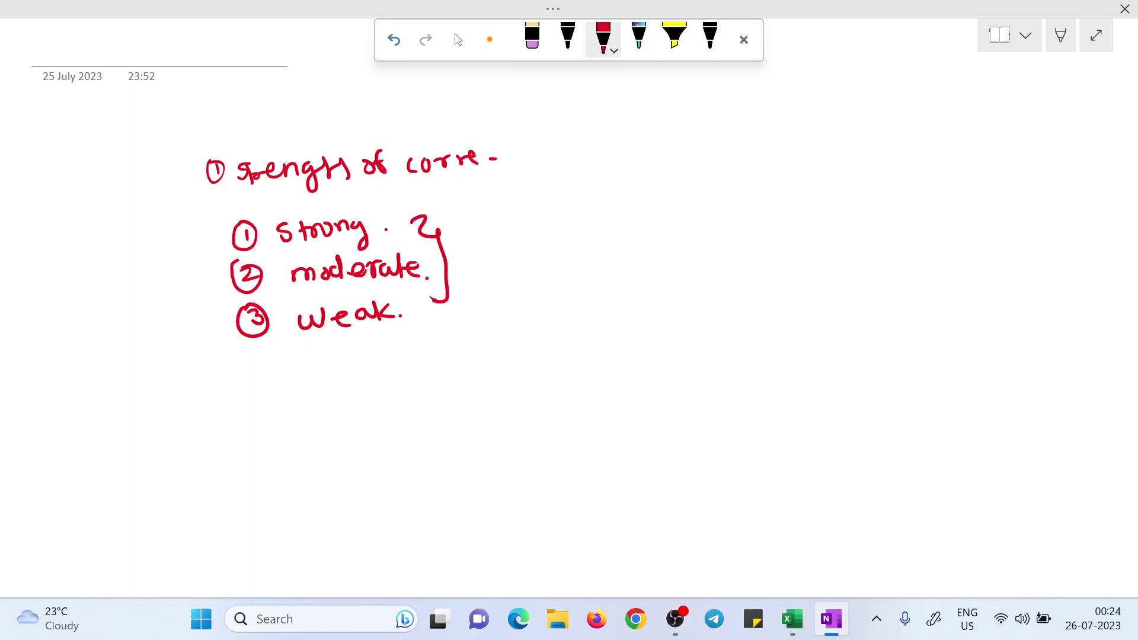
{"action": "left_click_drag", "start_coordinate": [447, 217], "coordinate": [464, 222]}
{"action": "mouse_move", "coordinate": [520, 176]}
{"action": "left_mouse_down"}
{"action": "mouse_move", "coordinate": [510, 185]}
{"action": "mouse_move", "coordinate": [525, 173]}
{"action": "left_mouse_up"}
{"action": "left_click", "coordinate": [540, 183]}
Write '0.7 to 1 = r.val - coex' beside Strong, underlining r.val
{"action": "mouse_move", "coordinate": [494, 210]}
{"action": "left_mouse_down"}
{"action": "mouse_move", "coordinate": [515, 225]}
{"action": "mouse_move", "coordinate": [593, 207]}
{"action": "left_mouse_up"}
{"action": "mouse_move", "coordinate": [576, 218]}
{"action": "left_mouse_down"}
{"action": "mouse_move", "coordinate": [668, 191]}
{"action": "mouse_move", "coordinate": [680, 203]}
{"action": "left_mouse_up"}
{"action": "left_click", "coordinate": [644, 200]}
{"action": "left_click_drag", "start_coordinate": [686, 184], "coordinate": [688, 204]}
{"action": "left_click_drag", "start_coordinate": [616, 224], "coordinate": [687, 209]}
{"action": "left_click_drag", "start_coordinate": [697, 197], "coordinate": [746, 181]}
{"action": "left_click_drag", "start_coordinate": [755, 189], "coordinate": [779, 192]}
{"action": "left_click_drag", "start_coordinate": [782, 176], "coordinate": [771, 193]}
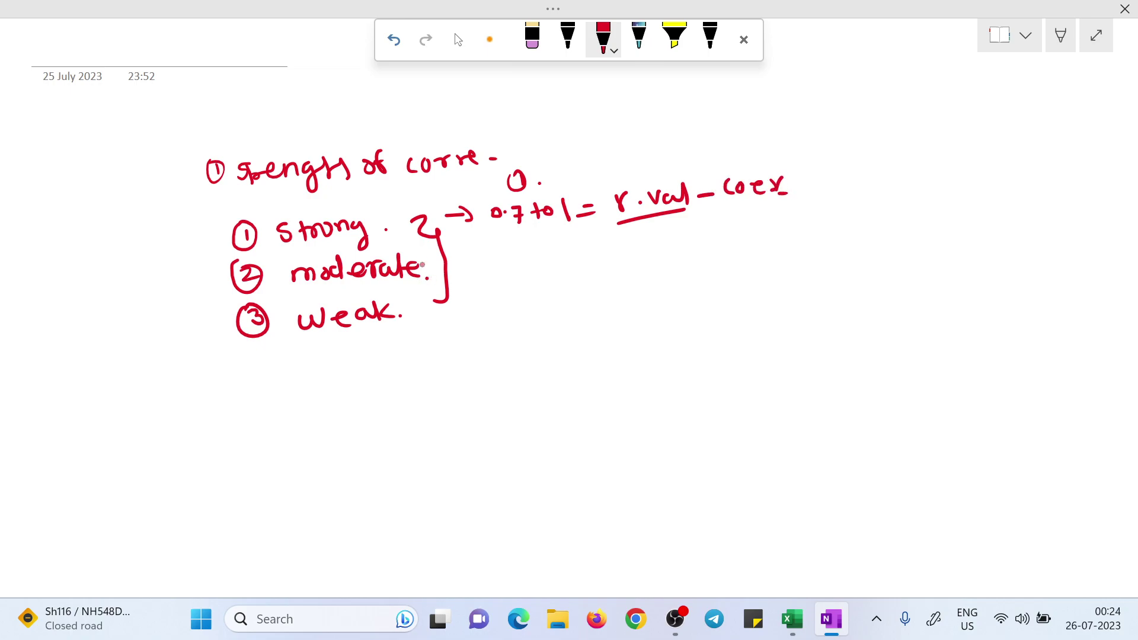
Add arrows giving Moderate as 0.3 to 0.7 and Weak as underlined < 0.3
{"action": "left_click_drag", "start_coordinate": [451, 263], "coordinate": [473, 262]}
{"action": "mouse_move", "coordinate": [467, 258]}
{"action": "left_mouse_down"}
{"action": "mouse_move", "coordinate": [532, 265]}
{"action": "mouse_move", "coordinate": [571, 251]}
{"action": "left_mouse_up"}
{"action": "left_click", "coordinate": [524, 257]}
{"action": "mouse_move", "coordinate": [577, 250]}
{"action": "left_mouse_down"}
{"action": "mouse_move", "coordinate": [641, 263]}
{"action": "mouse_move", "coordinate": [690, 238]}
{"action": "mouse_move", "coordinate": [707, 251]}
{"action": "left_mouse_up"}
{"action": "left_click", "coordinate": [624, 251]}
{"action": "left_click_drag", "start_coordinate": [675, 261], "coordinate": [701, 258]}
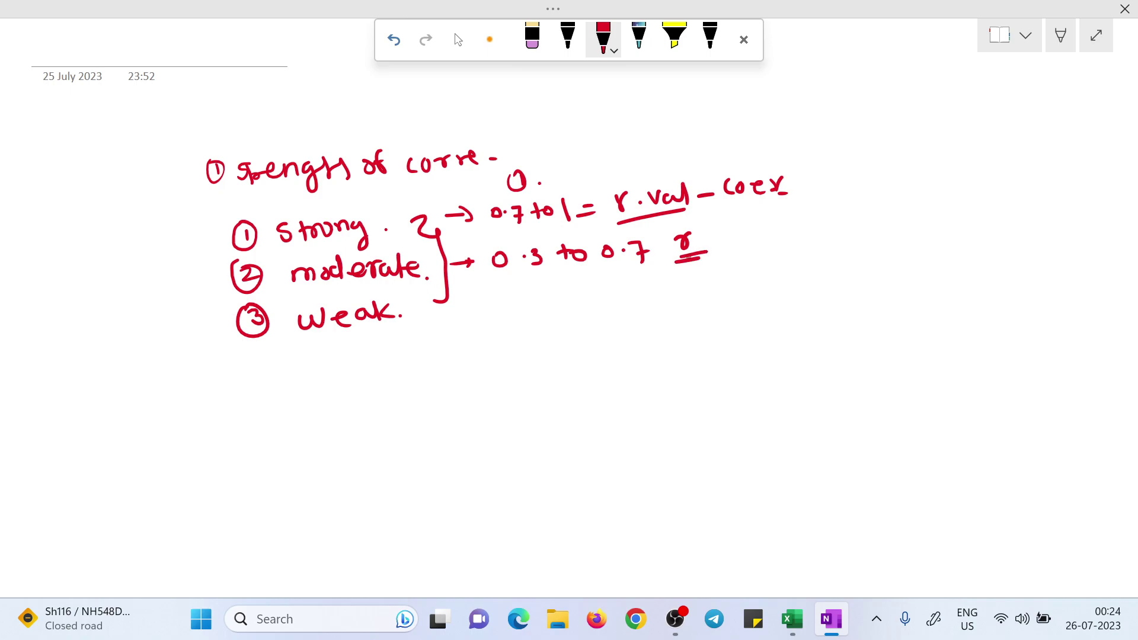
{"action": "mouse_move", "coordinate": [460, 311]}
{"action": "left_mouse_down"}
{"action": "mouse_move", "coordinate": [505, 315]}
{"action": "mouse_move", "coordinate": [521, 300]}
{"action": "mouse_move", "coordinate": [560, 324]}
{"action": "left_mouse_up"}
{"action": "left_click", "coordinate": [535, 304]}
Draw a tall brace right of the r ranges labelled with underlined 'Cor coek.'
{"action": "mouse_move", "coordinate": [721, 160]}
{"action": "left_mouse_down"}
{"action": "mouse_move", "coordinate": [734, 170]}
{"action": "mouse_move", "coordinate": [668, 307]}
{"action": "left_mouse_up"}
{"action": "mouse_move", "coordinate": [756, 221]}
{"action": "left_mouse_down"}
{"action": "mouse_move", "coordinate": [753, 242]}
{"action": "mouse_move", "coordinate": [768, 230]}
{"action": "left_mouse_up"}
{"action": "left_click_drag", "start_coordinate": [784, 238], "coordinate": [825, 231]}
{"action": "left_click_drag", "start_coordinate": [846, 219], "coordinate": [881, 226]}
{"action": "left_click_drag", "start_coordinate": [883, 218], "coordinate": [890, 222]}
{"action": "left_click", "coordinate": [897, 222]}
{"action": "left_click_drag", "start_coordinate": [813, 249], "coordinate": [871, 244]}
Start a numbered direction list below Weak with Positive and underlined Negative
{"action": "left_click_drag", "start_coordinate": [368, 362], "coordinate": [369, 370]}
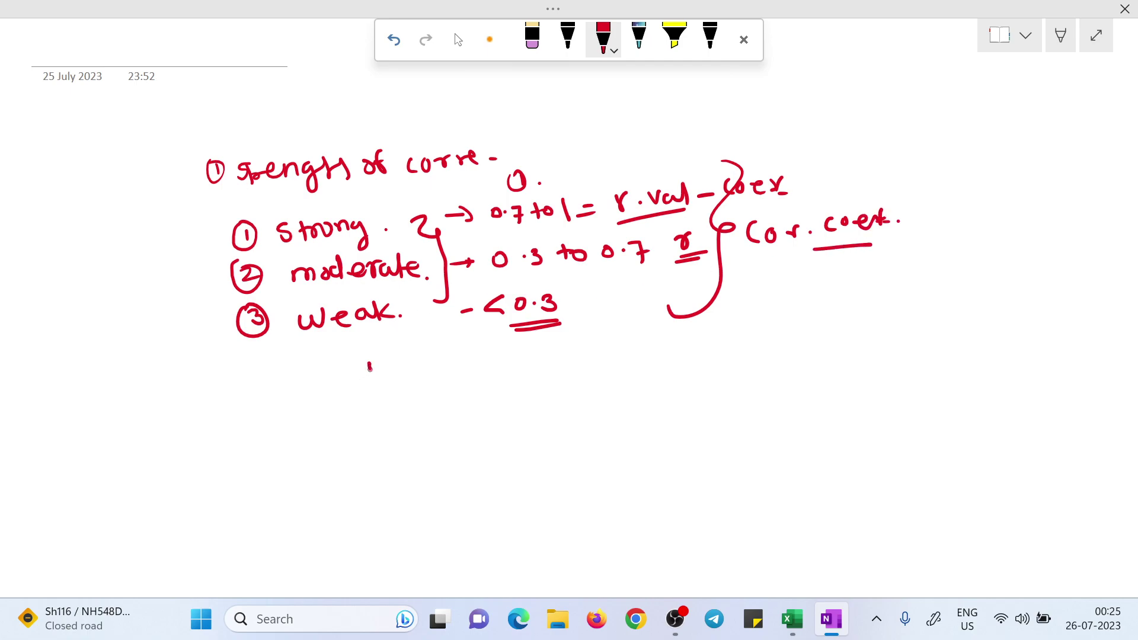
{"action": "left_click_drag", "start_coordinate": [194, 384], "coordinate": [197, 396]}
{"action": "left_click_drag", "start_coordinate": [200, 374], "coordinate": [203, 376]}
{"action": "mouse_move", "coordinate": [243, 386]}
{"action": "left_mouse_down"}
{"action": "mouse_move", "coordinate": [277, 404]}
{"action": "mouse_move", "coordinate": [374, 372]}
{"action": "mouse_move", "coordinate": [380, 384]}
{"action": "left_mouse_up"}
{"action": "left_click_drag", "start_coordinate": [389, 376], "coordinate": [397, 375]}
{"action": "mouse_move", "coordinate": [246, 419]}
{"action": "left_mouse_down"}
{"action": "mouse_move", "coordinate": [256, 438]}
{"action": "mouse_move", "coordinate": [277, 439]}
{"action": "mouse_move", "coordinate": [306, 415]}
{"action": "left_mouse_up"}
{"action": "left_click_drag", "start_coordinate": [317, 417], "coordinate": [407, 415]}
{"action": "left_click_drag", "start_coordinate": [318, 445], "coordinate": [373, 432]}
Add 'No / zero correlation' after Positive's arrow, double-underlined
{"action": "mouse_move", "coordinate": [391, 374]}
{"action": "left_mouse_down"}
{"action": "mouse_move", "coordinate": [408, 387]}
{"action": "mouse_move", "coordinate": [487, 375]}
{"action": "mouse_move", "coordinate": [512, 401]}
{"action": "left_mouse_up"}
{"action": "left_click", "coordinate": [508, 376]}
{"action": "left_click_drag", "start_coordinate": [465, 417], "coordinate": [512, 406]}
{"action": "mouse_move", "coordinate": [534, 363]}
{"action": "left_mouse_down"}
{"action": "mouse_move", "coordinate": [525, 401]}
{"action": "mouse_move", "coordinate": [758, 351]}
{"action": "left_mouse_up"}
{"action": "left_click_drag", "start_coordinate": [576, 400], "coordinate": [715, 370]}
{"action": "left_click_drag", "start_coordinate": [566, 410], "coordinate": [685, 387]}
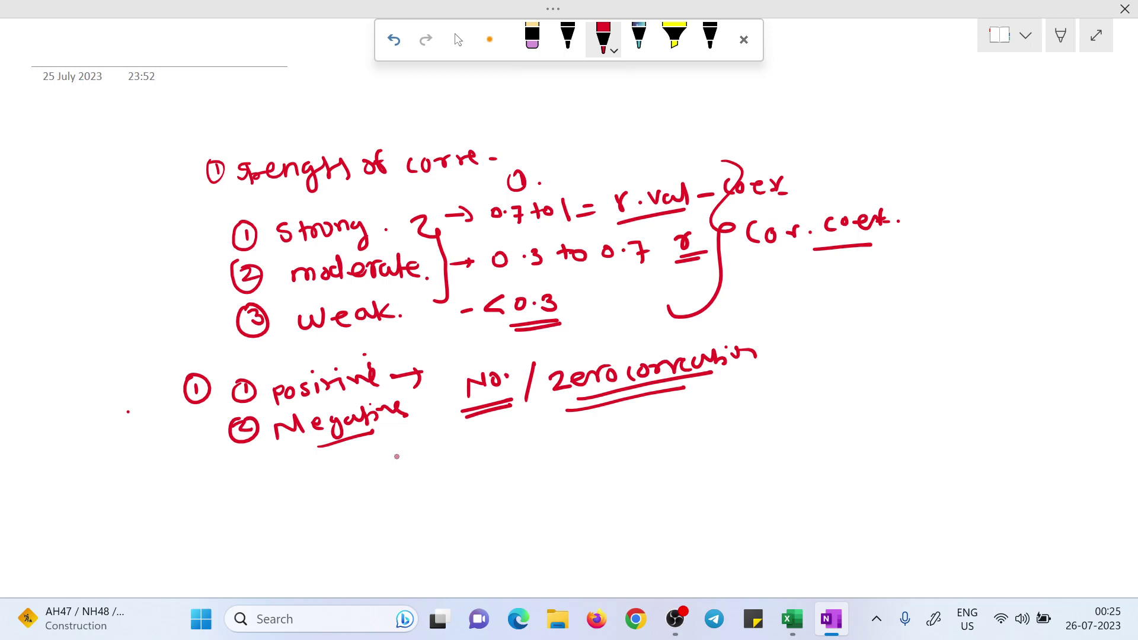
Write a circled number with underlined 'significance', an arrow, and a circled 1 beginning 'signif'
{"action": "left_click_drag", "start_coordinate": [202, 478], "coordinate": [198, 481]}
{"action": "mouse_move", "coordinate": [267, 477]}
{"action": "left_mouse_down"}
{"action": "mouse_move", "coordinate": [280, 489]}
{"action": "mouse_move", "coordinate": [333, 467]}
{"action": "left_mouse_up"}
{"action": "left_click_drag", "start_coordinate": [349, 469], "coordinate": [367, 463]}
{"action": "mouse_move", "coordinate": [285, 524]}
{"action": "left_mouse_down"}
{"action": "mouse_move", "coordinate": [393, 472]}
{"action": "mouse_move", "coordinate": [385, 481]}
{"action": "mouse_move", "coordinate": [418, 483]}
{"action": "left_mouse_up"}
{"action": "mouse_move", "coordinate": [423, 462]}
{"action": "left_mouse_down"}
{"action": "mouse_move", "coordinate": [414, 490]}
{"action": "mouse_move", "coordinate": [424, 460]}
{"action": "mouse_move", "coordinate": [448, 476]}
{"action": "left_mouse_up"}
{"action": "mouse_move", "coordinate": [460, 465]}
{"action": "left_mouse_down"}
{"action": "mouse_move", "coordinate": [460, 474]}
{"action": "mouse_move", "coordinate": [487, 474]}
{"action": "mouse_move", "coordinate": [481, 483]}
{"action": "left_mouse_up"}
{"action": "mouse_move", "coordinate": [492, 468]}
{"action": "left_mouse_down"}
{"action": "mouse_move", "coordinate": [518, 468]}
{"action": "mouse_move", "coordinate": [528, 454]}
{"action": "left_mouse_up"}
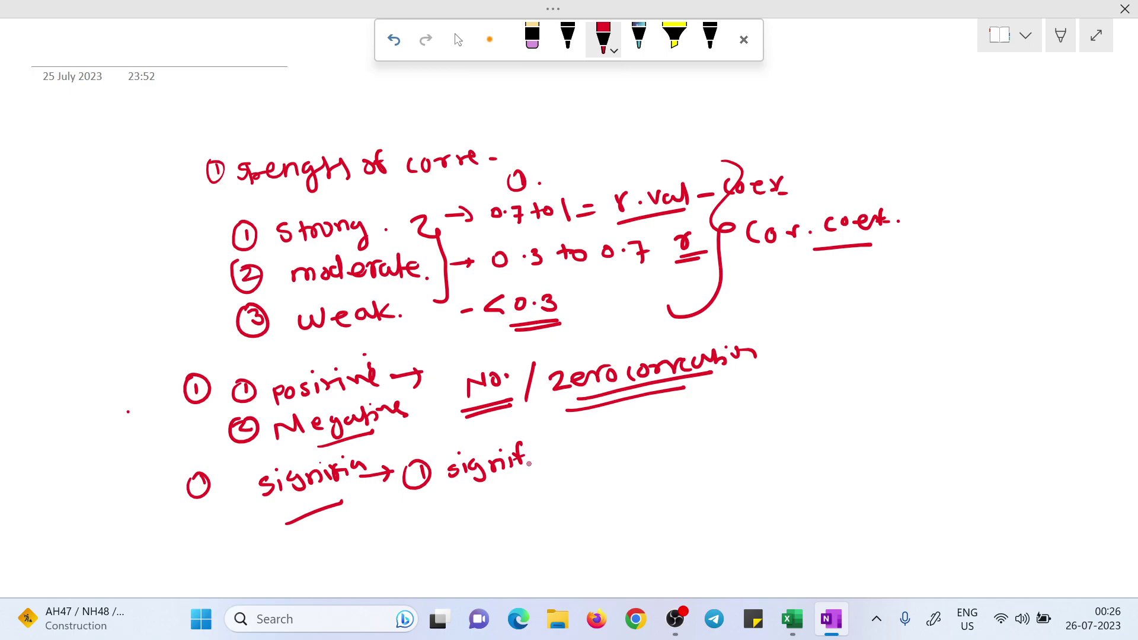
Finish writing 'significant' for item 1 and underline it
{"action": "left_click_drag", "start_coordinate": [537, 454], "coordinate": [566, 458]}
{"action": "left_click_drag", "start_coordinate": [575, 452], "coordinate": [593, 454]}
{"action": "left_click", "coordinate": [602, 452]}
{"action": "mouse_move", "coordinate": [520, 484]}
{"action": "left_mouse_down"}
{"action": "mouse_move", "coordinate": [579, 468]}
{"action": "mouse_move", "coordinate": [578, 457]}
{"action": "mouse_move", "coordinate": [619, 439]}
{"action": "left_mouse_up"}
Add circled item 2 'Nonsign. – Insignificant', underlining both terms
{"action": "mouse_move", "coordinate": [422, 508]}
{"action": "left_mouse_down"}
{"action": "mouse_move", "coordinate": [456, 519]}
{"action": "mouse_move", "coordinate": [479, 502]}
{"action": "left_mouse_up"}
{"action": "left_click_drag", "start_coordinate": [494, 500], "coordinate": [489, 512]}
{"action": "left_click_drag", "start_coordinate": [501, 509], "coordinate": [525, 507]}
{"action": "mouse_move", "coordinate": [542, 495]}
{"action": "left_mouse_down"}
{"action": "mouse_move", "coordinate": [554, 507]}
{"action": "mouse_move", "coordinate": [587, 483]}
{"action": "left_mouse_up"}
{"action": "left_click_drag", "start_coordinate": [491, 534], "coordinate": [685, 474]}
{"action": "mouse_move", "coordinate": [698, 464]}
{"action": "left_mouse_down"}
{"action": "mouse_move", "coordinate": [689, 475]}
{"action": "mouse_move", "coordinate": [714, 481]}
{"action": "mouse_move", "coordinate": [770, 439]}
{"action": "mouse_move", "coordinate": [810, 461]}
{"action": "left_mouse_up"}
{"action": "left_click_drag", "start_coordinate": [671, 496], "coordinate": [780, 483]}
{"action": "left_click_drag", "start_coordinate": [820, 448], "coordinate": [828, 444]}
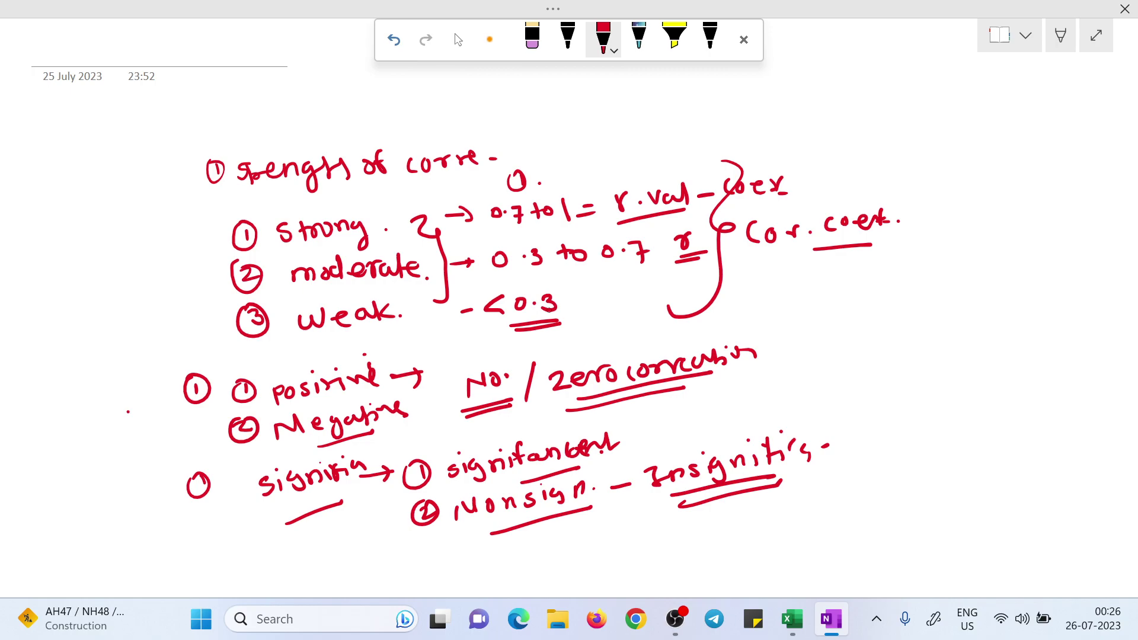
Draw extra bracket and divider lines around the correlation coefficient notes
{"action": "mouse_move", "coordinate": [751, 156]}
{"action": "left_mouse_down"}
{"action": "mouse_move", "coordinate": [771, 155]}
{"action": "mouse_move", "coordinate": [813, 290]}
{"action": "left_mouse_up"}
{"action": "left_click_drag", "start_coordinate": [728, 311], "coordinate": [750, 298]}
{"action": "left_click_drag", "start_coordinate": [483, 188], "coordinate": [478, 256]}
{"action": "left_click_drag", "start_coordinate": [568, 285], "coordinate": [578, 277]}
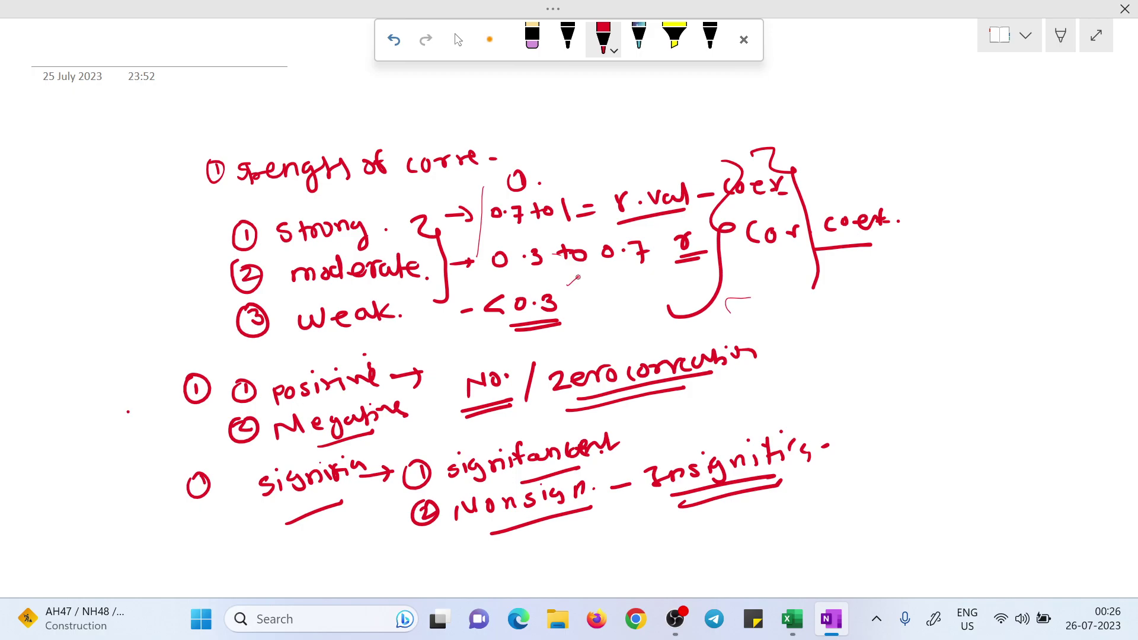